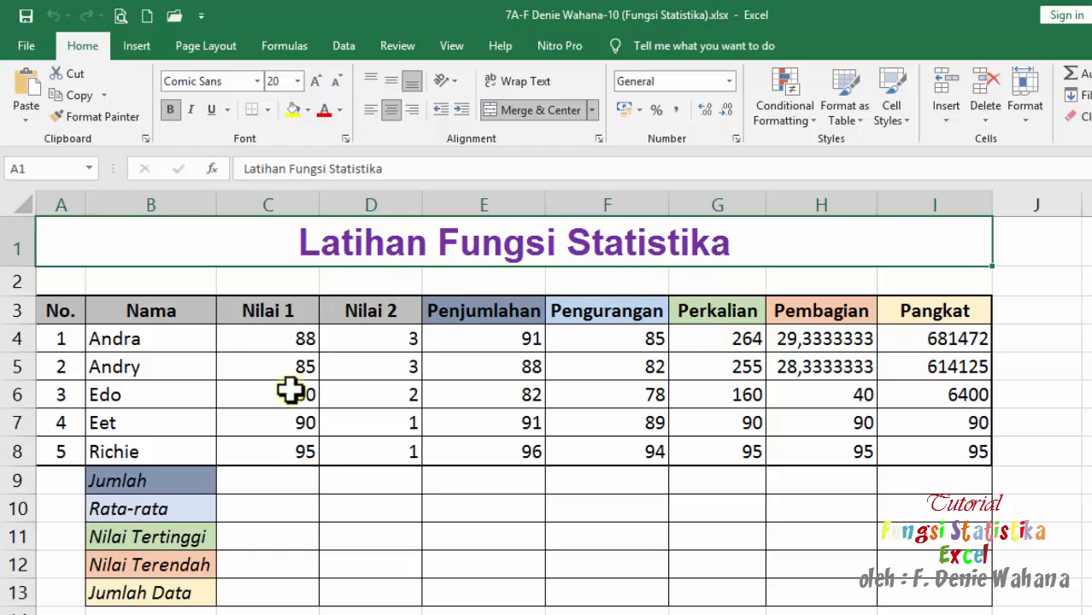
Step: Enter the formula =SUM(C4:C8) in C9 to total the Nilai 1 column in the Jumlah row
left_click(272, 479)
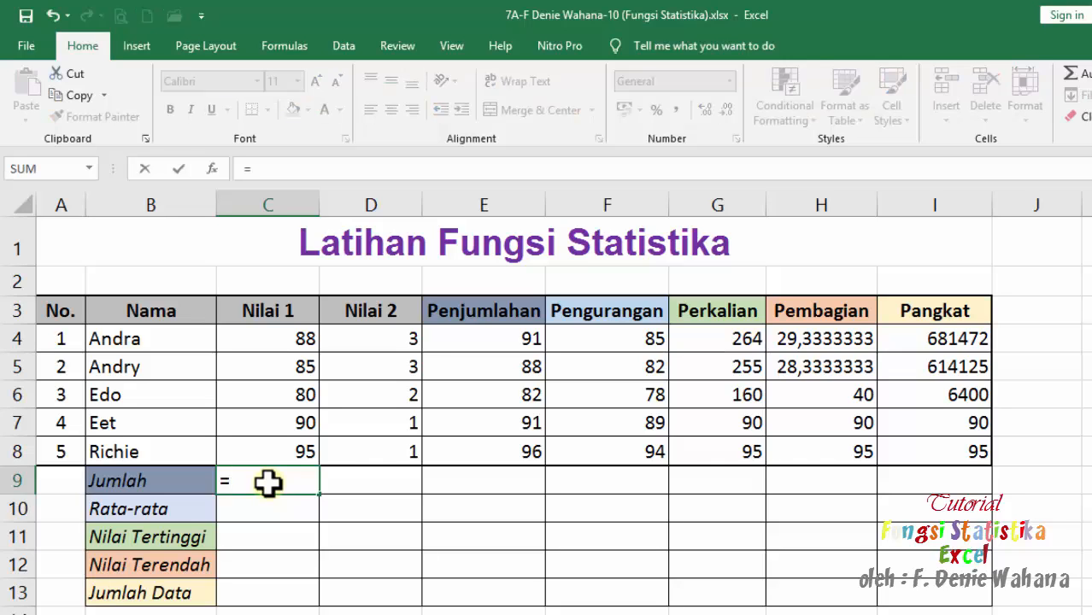
type("sum")
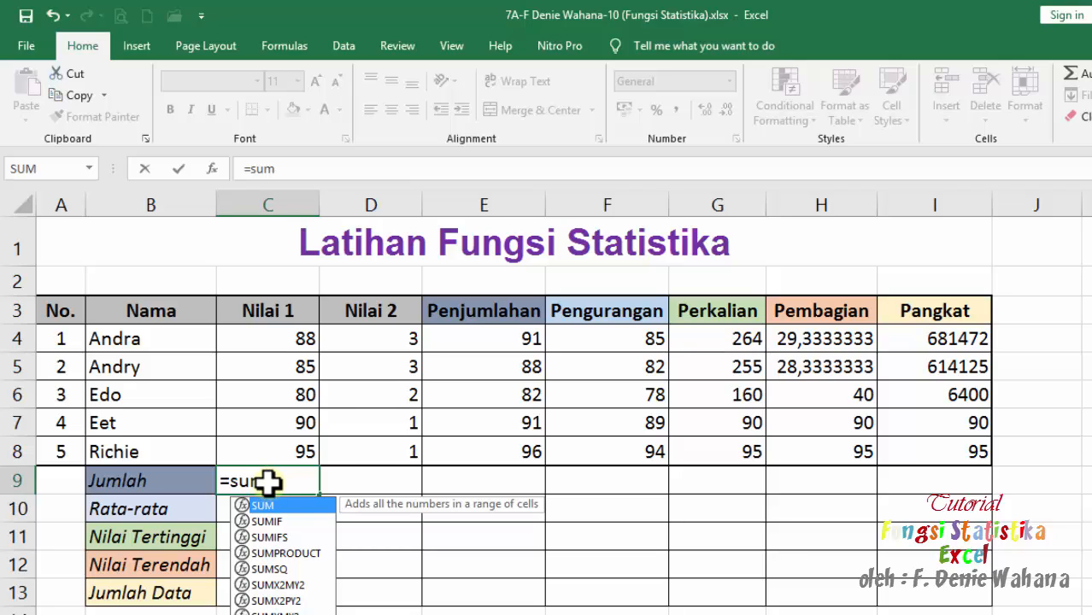
type("(")
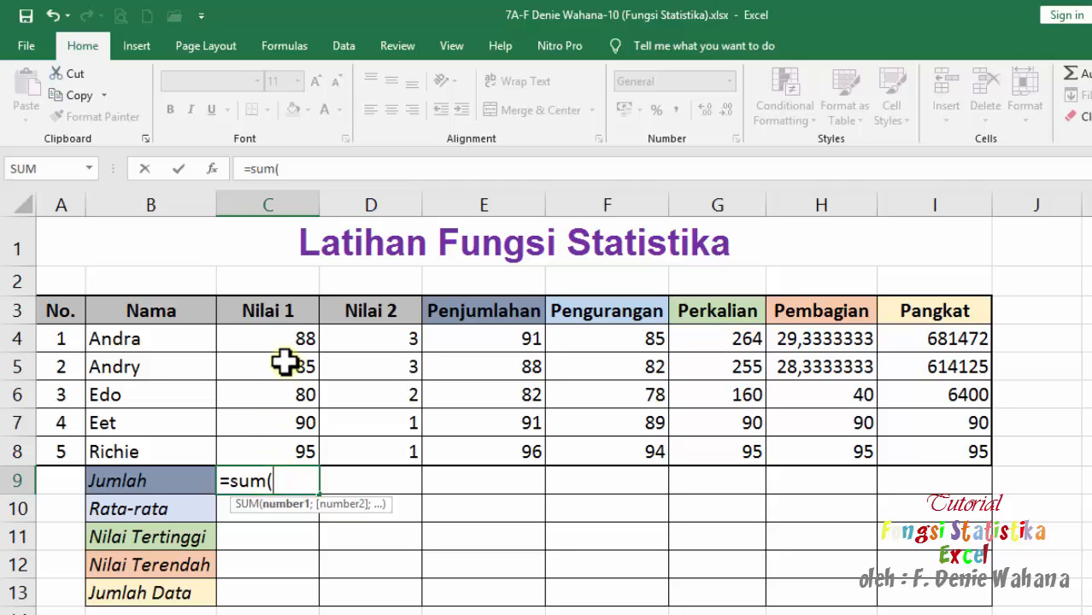
left_click(293, 337)
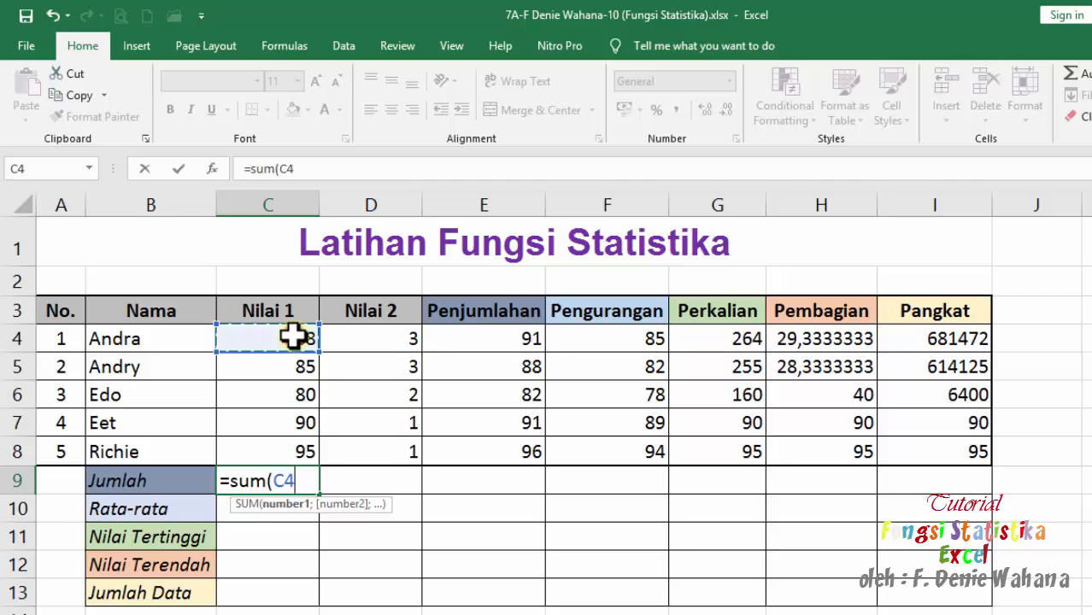
left_click_drag(293, 337, 293, 453)
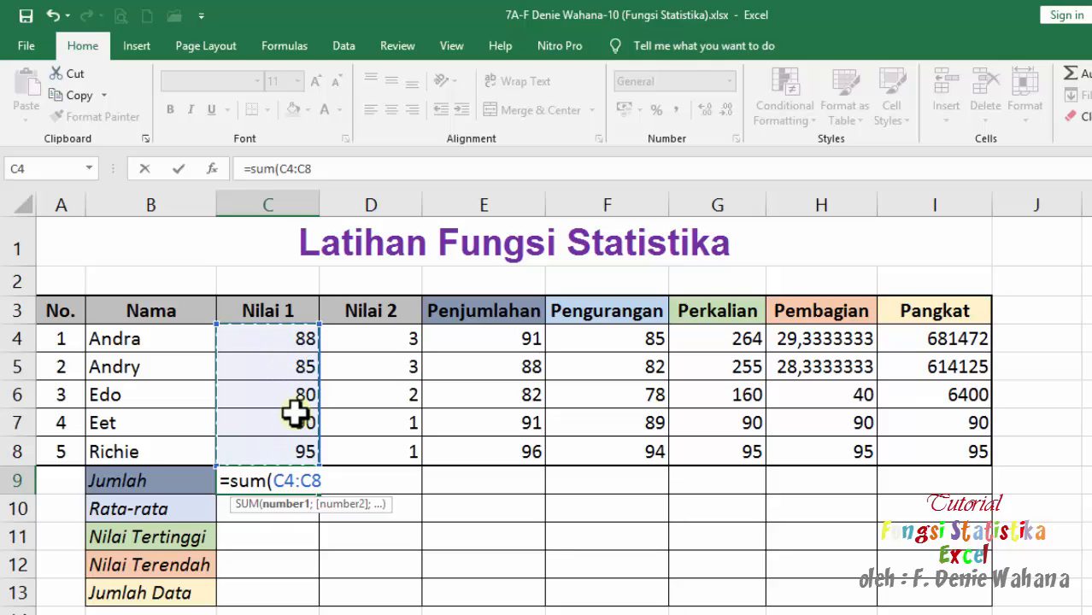
type(")")
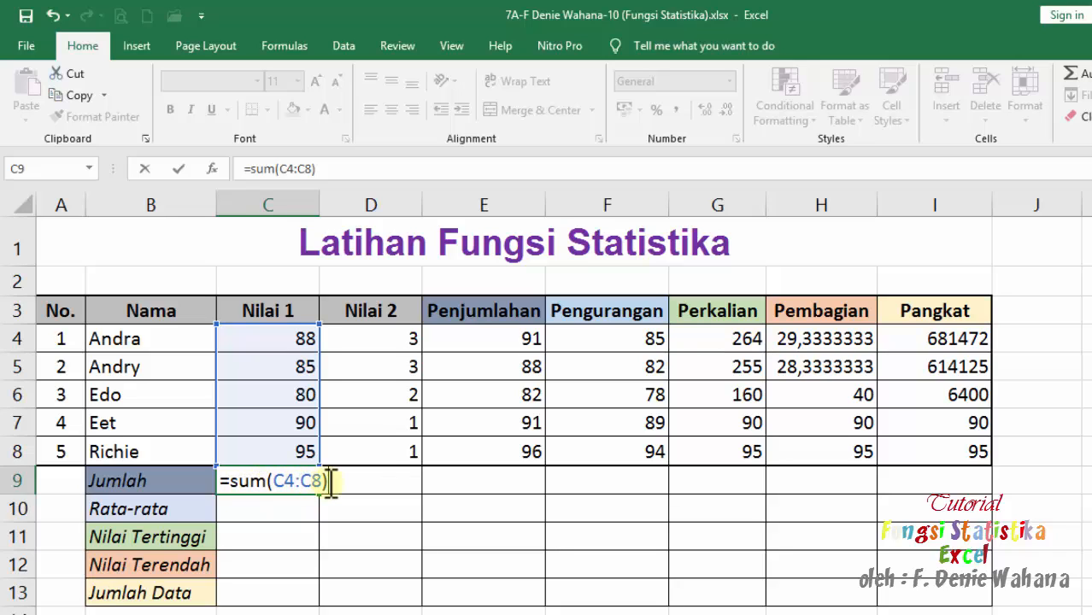
key("Return")
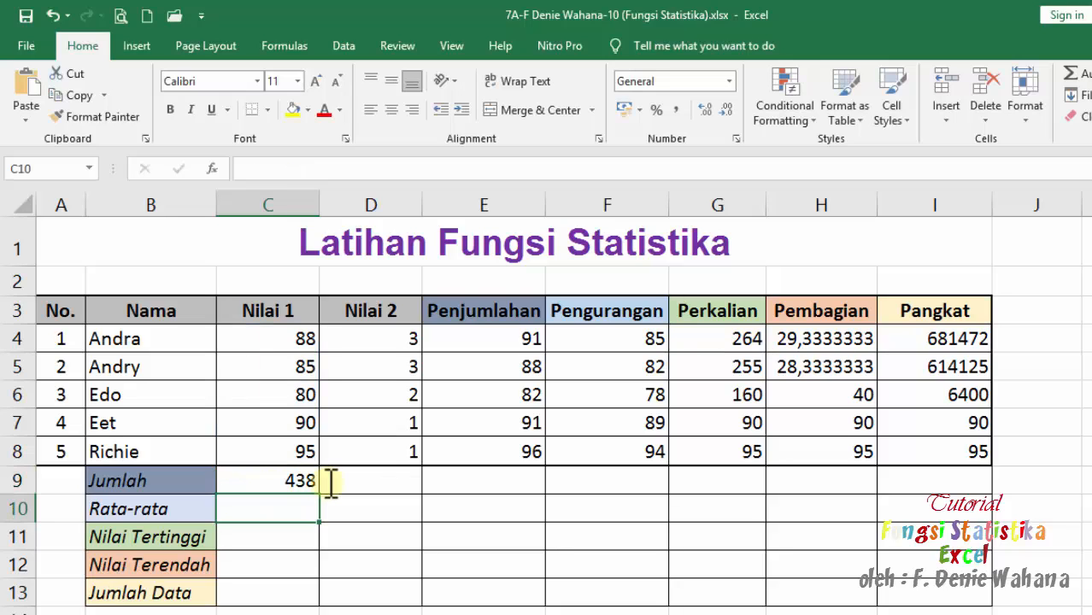
Step: Examine the total formula in C9 and the value ranges in rows 4 to 8 of the Nilai 2 through Perkalian columns
left_click(278, 483)
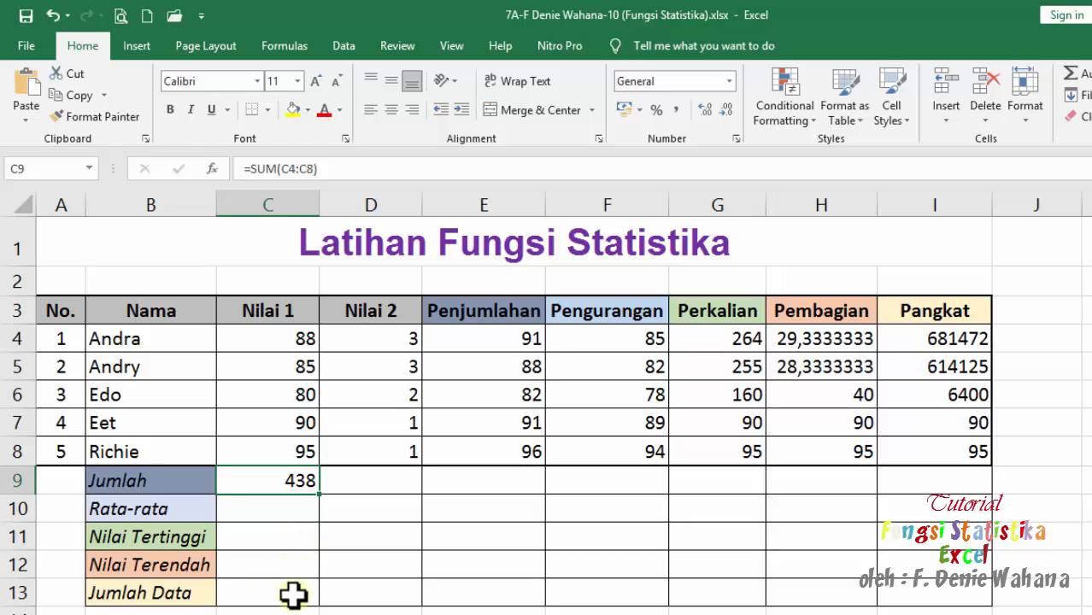
left_click(295, 513)
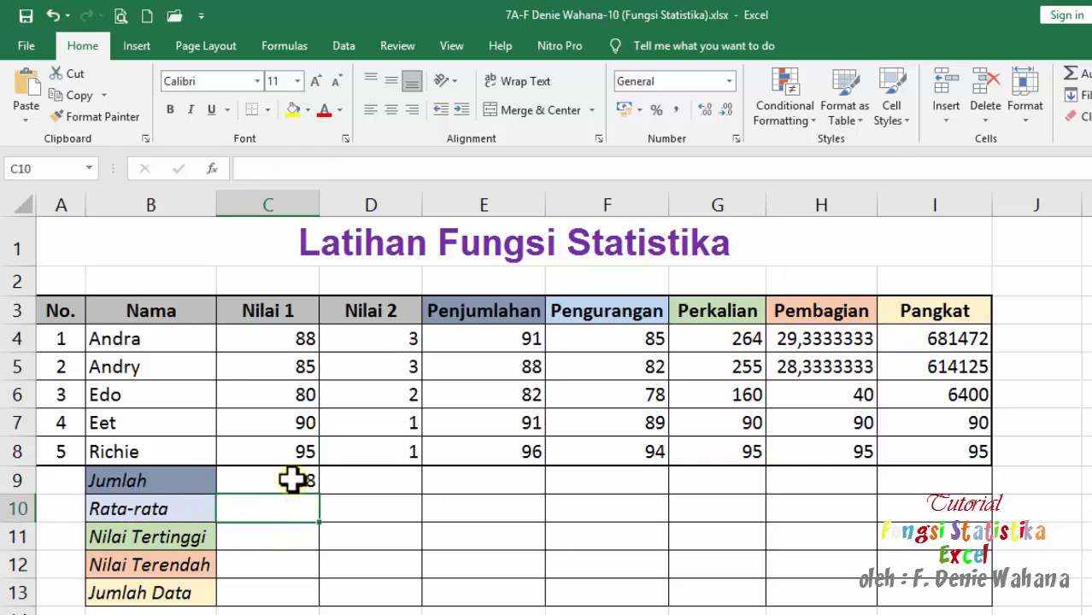
left_click(291, 480)
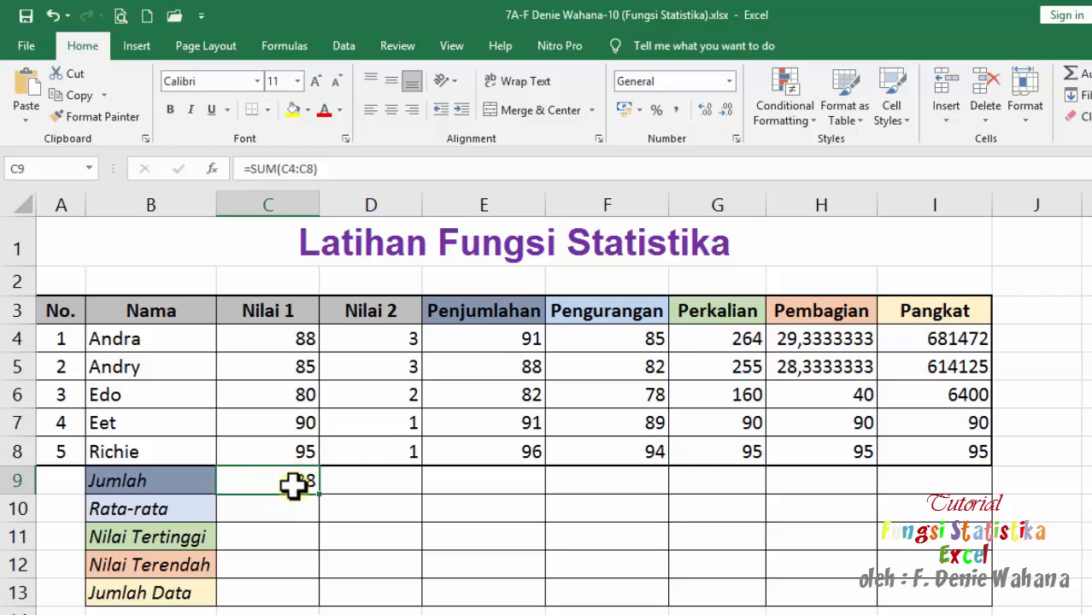
left_click(356, 490)
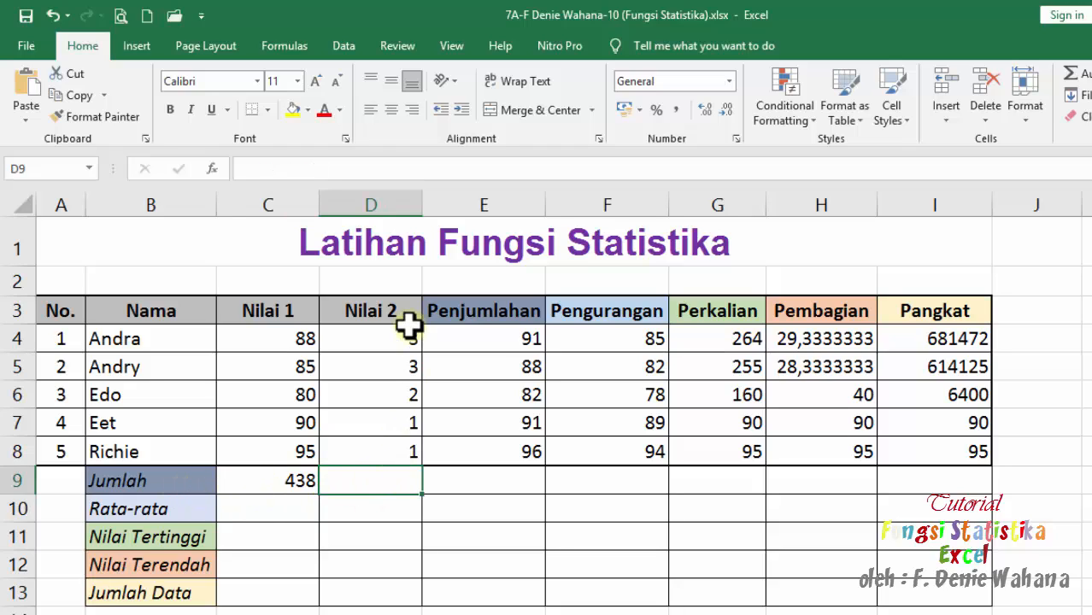
left_click_drag(408, 337, 414, 453)
left_click_drag(505, 338, 507, 451)
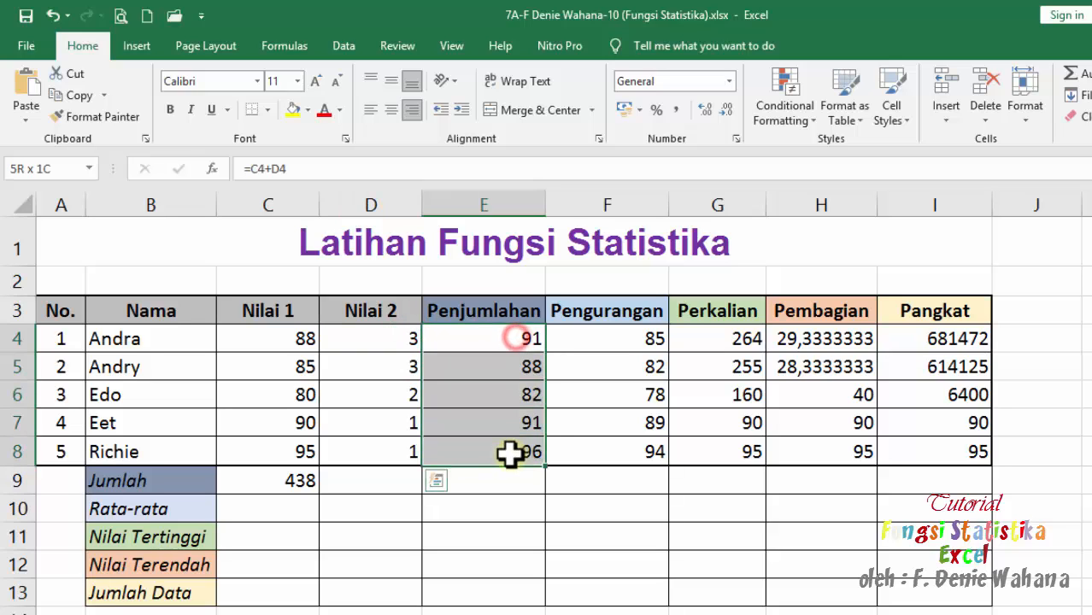
left_click_drag(630, 336, 626, 444)
left_click_drag(743, 338, 743, 446)
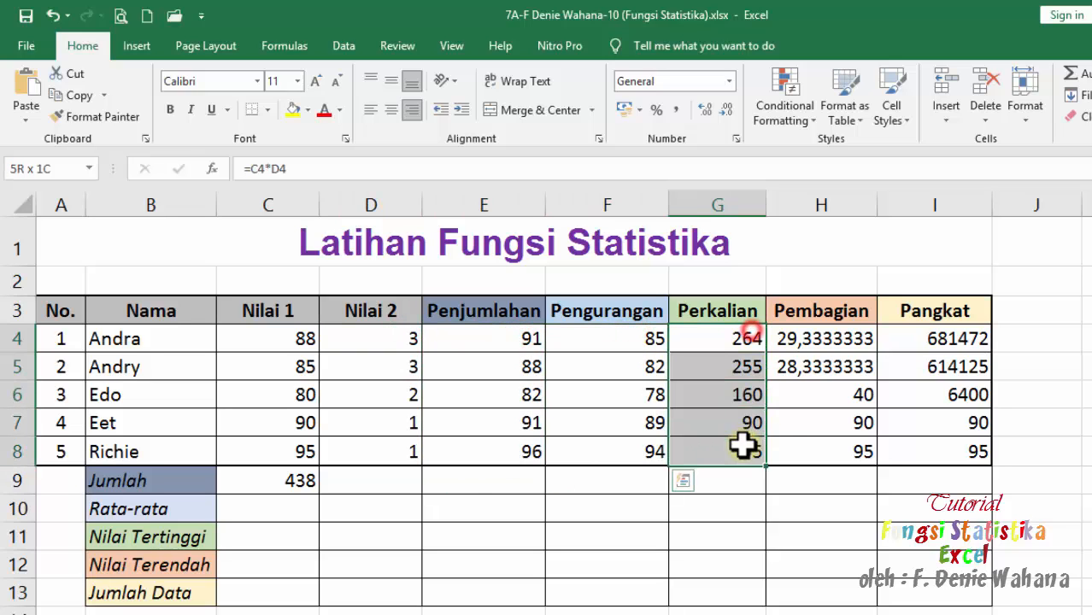
Step: Fill the Jumlah formula from C9 across to I9 and compare the formulas in C9 and D9
left_click(400, 488)
left_click(295, 482)
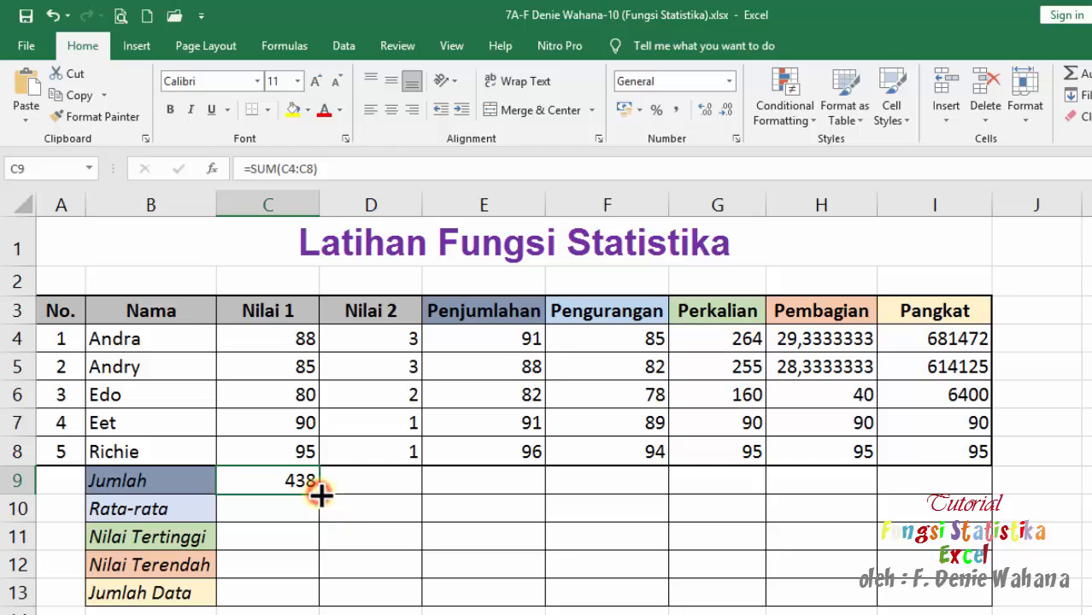
left_click_drag(320, 494, 991, 491)
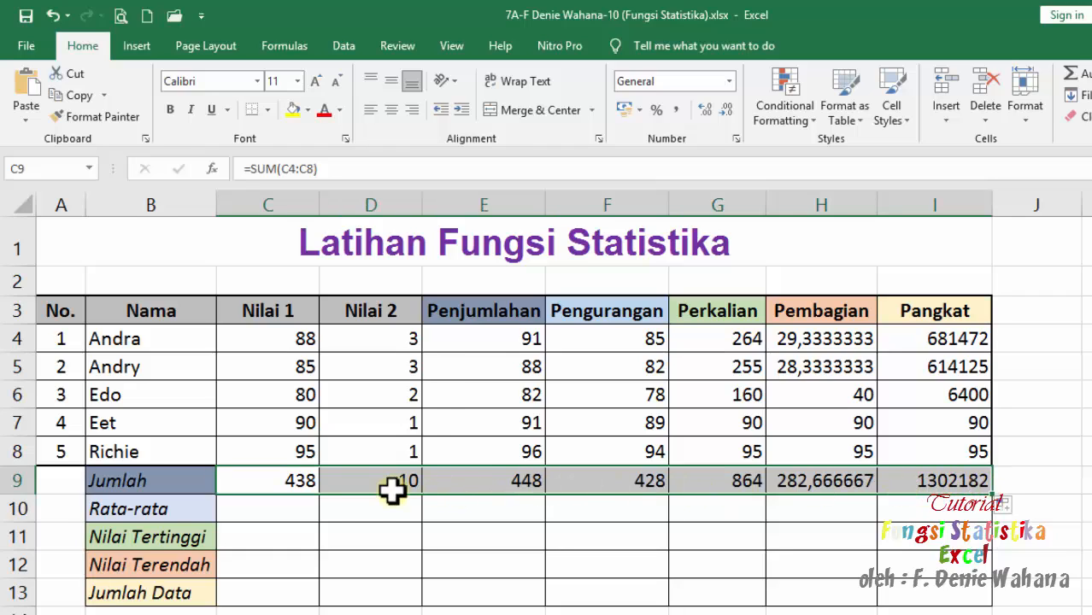
left_click(293, 479)
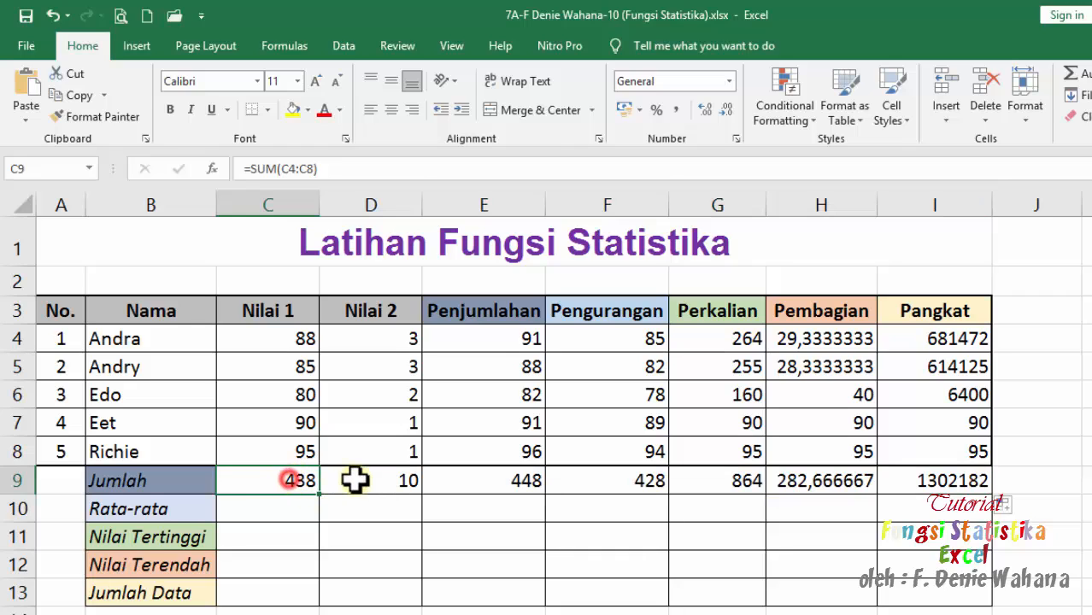
left_click(384, 485)
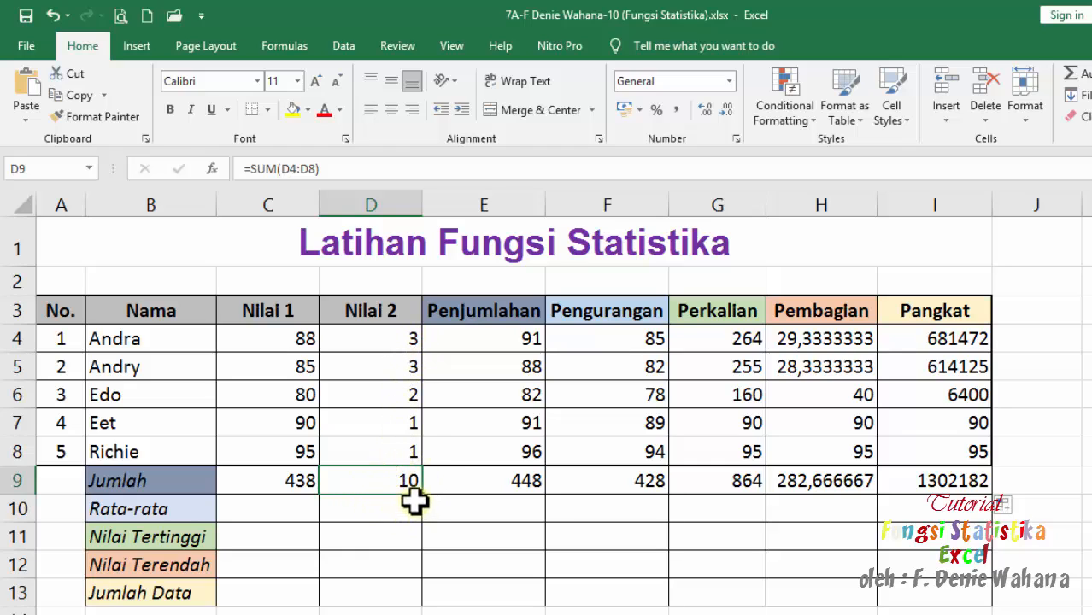
left_click(295, 484)
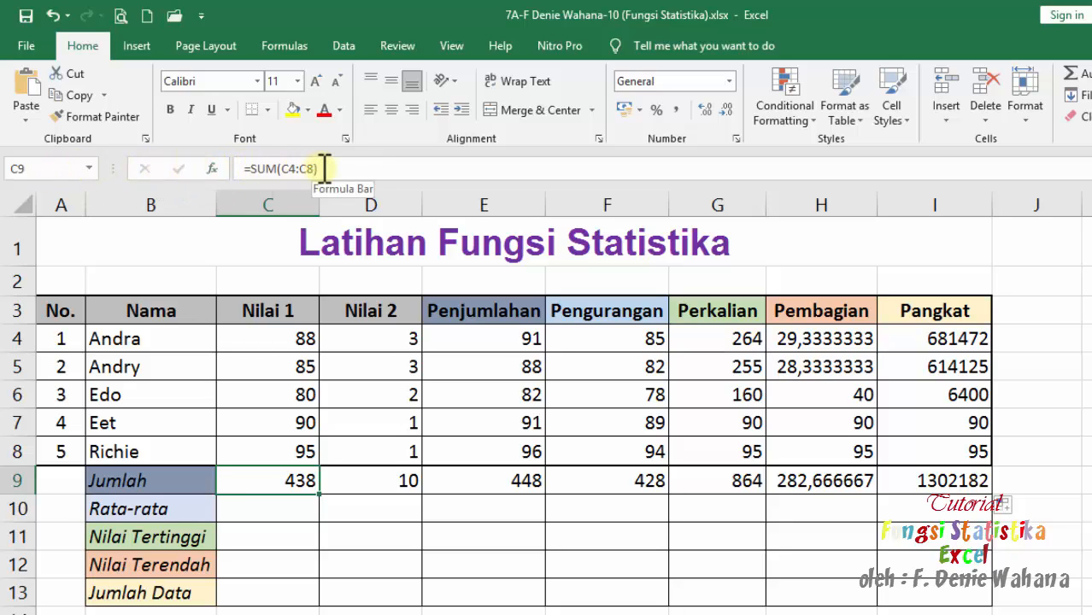
Step: Enter =AVERAGE(C4:C8) in C10 of the Rata-rata row and fill it across to I10
left_click(301, 507)
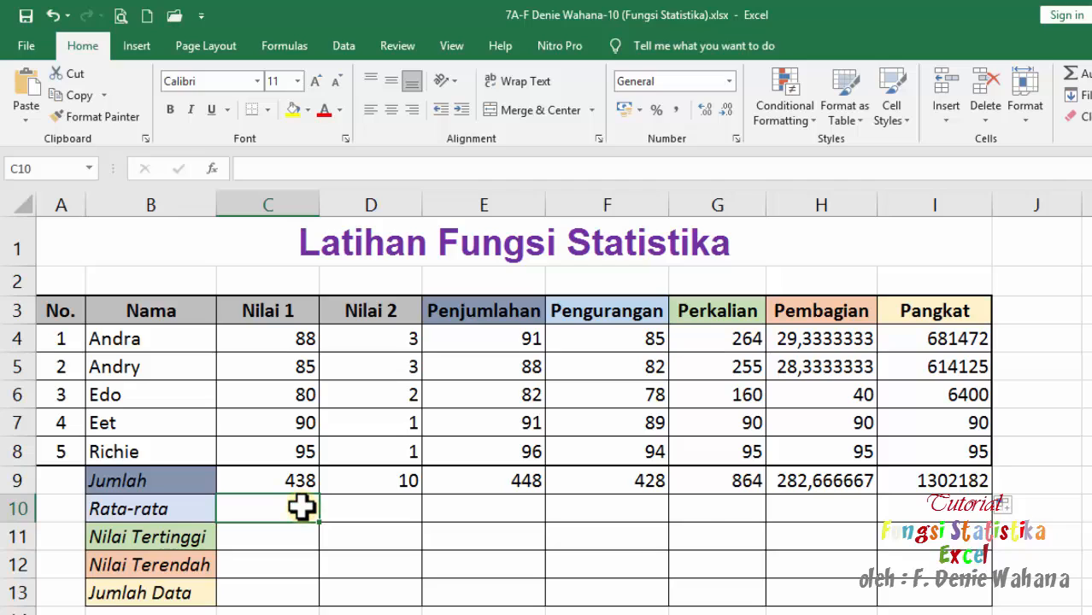
type("=")
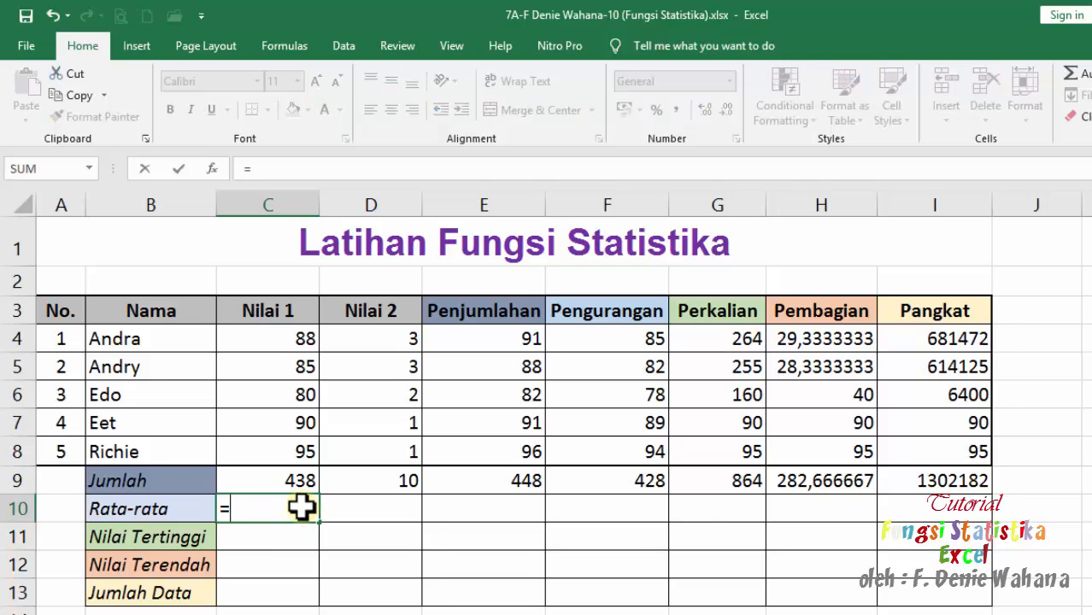
type("averag")
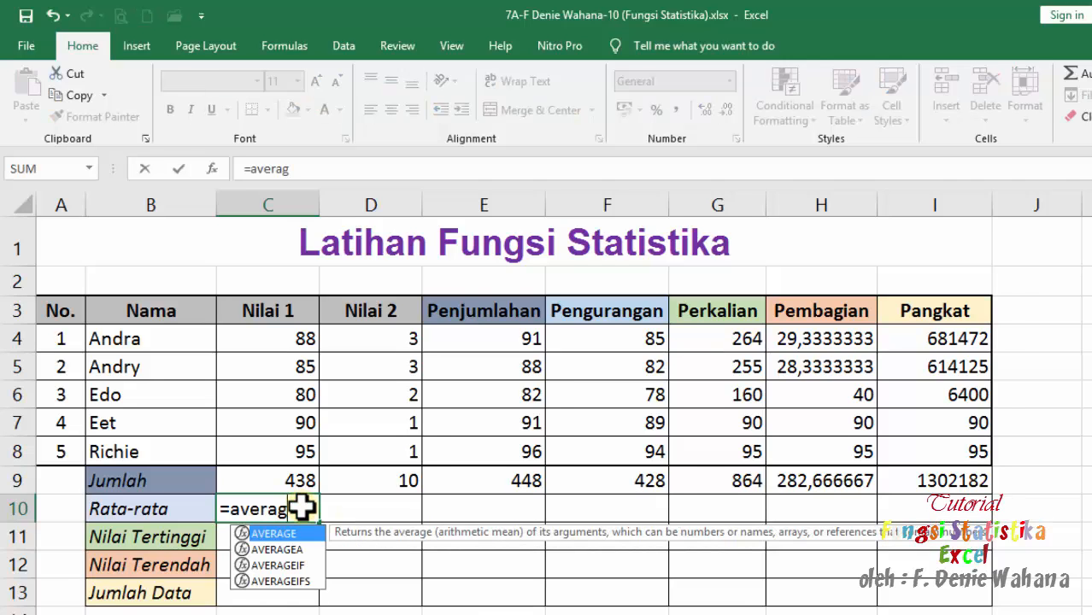
type("e(")
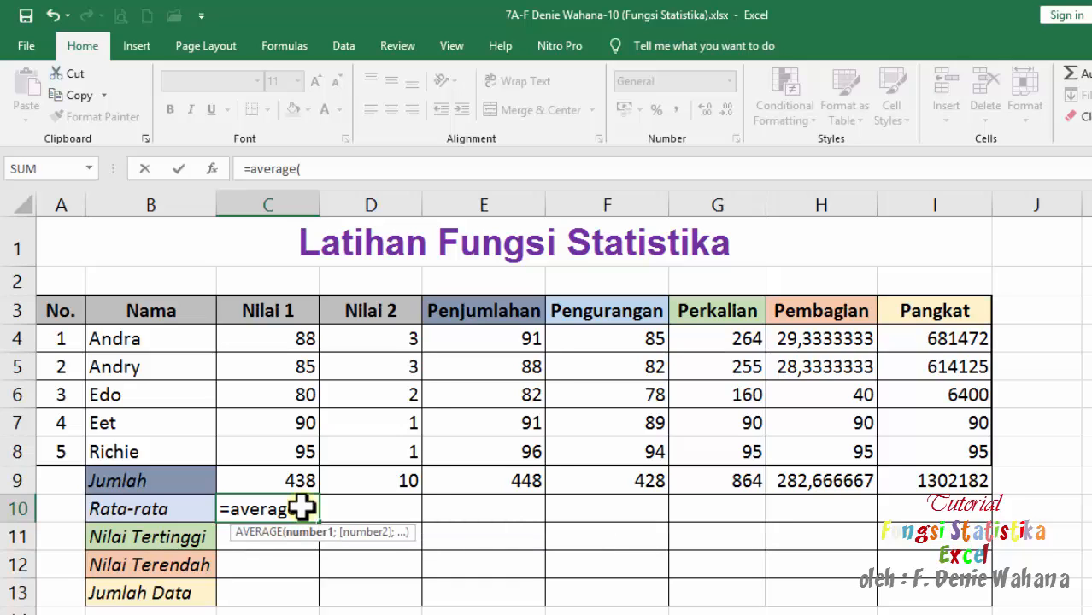
left_click(303, 339)
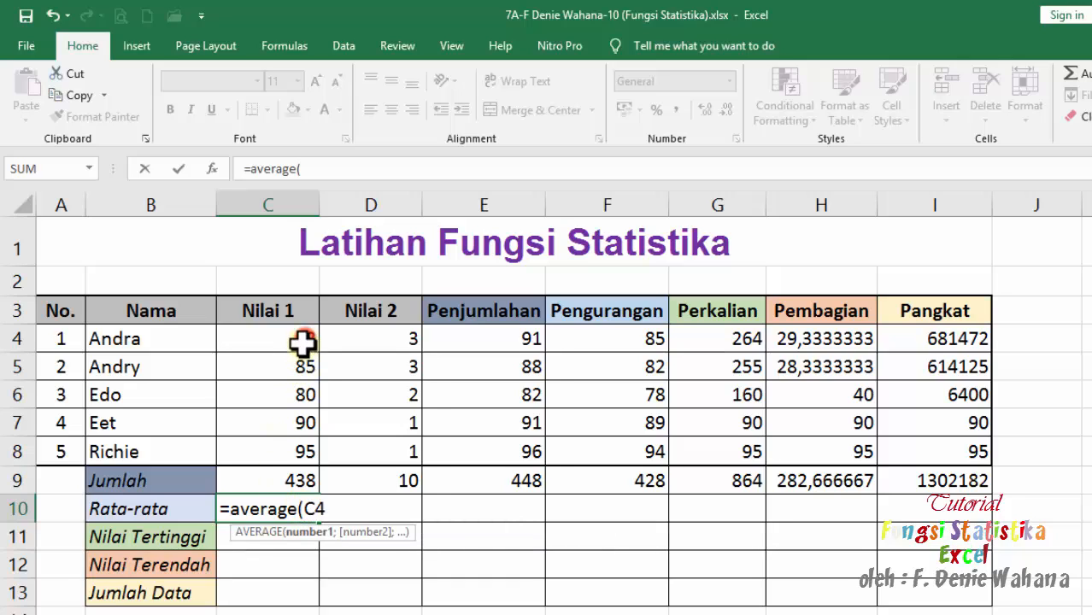
left_click_drag(303, 339, 302, 448)
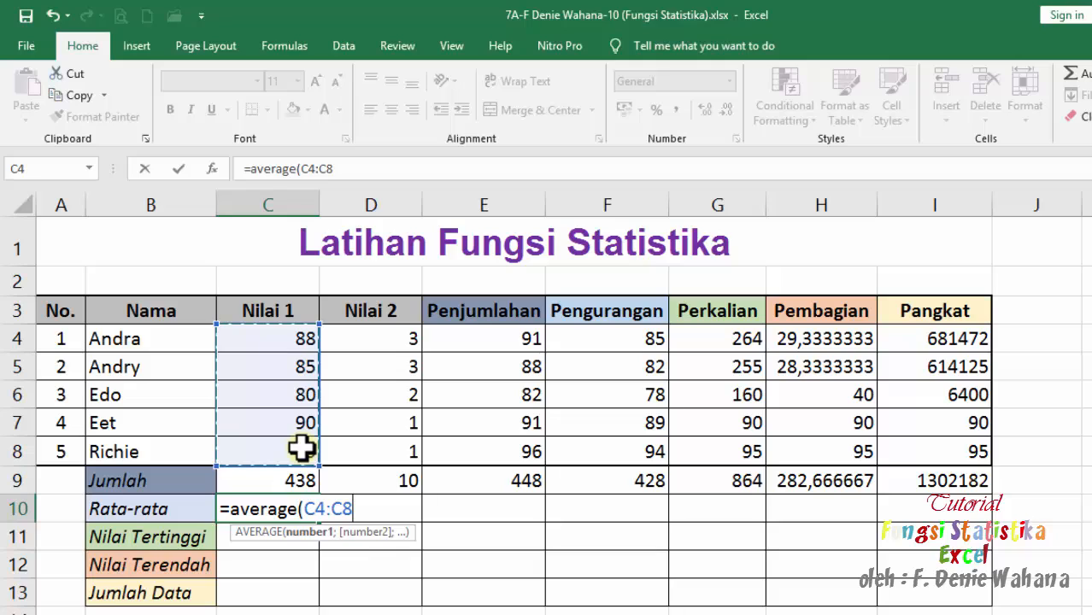
type(")")
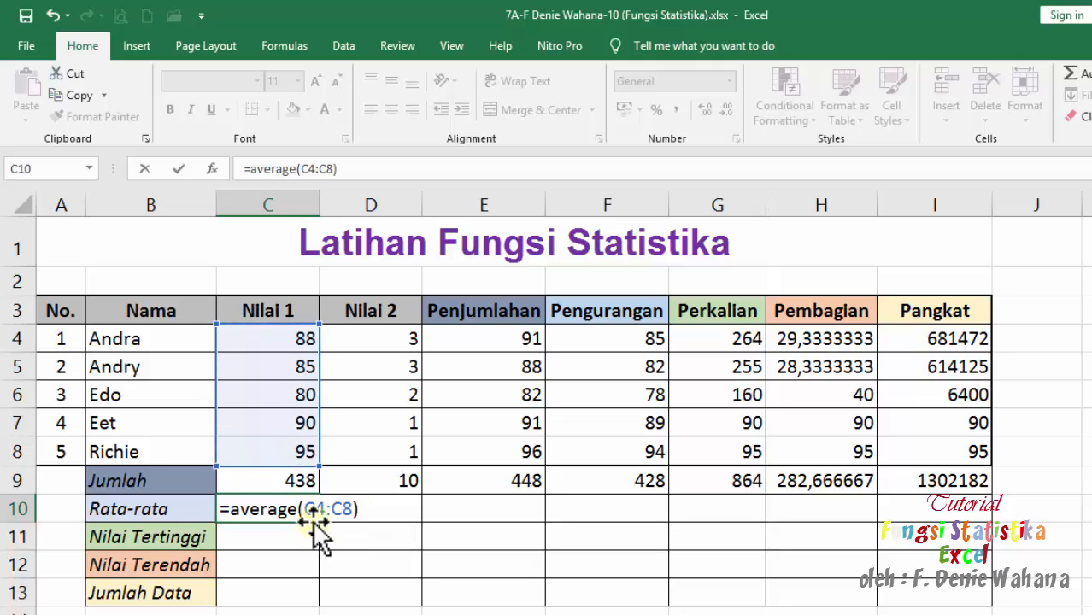
key("Return")
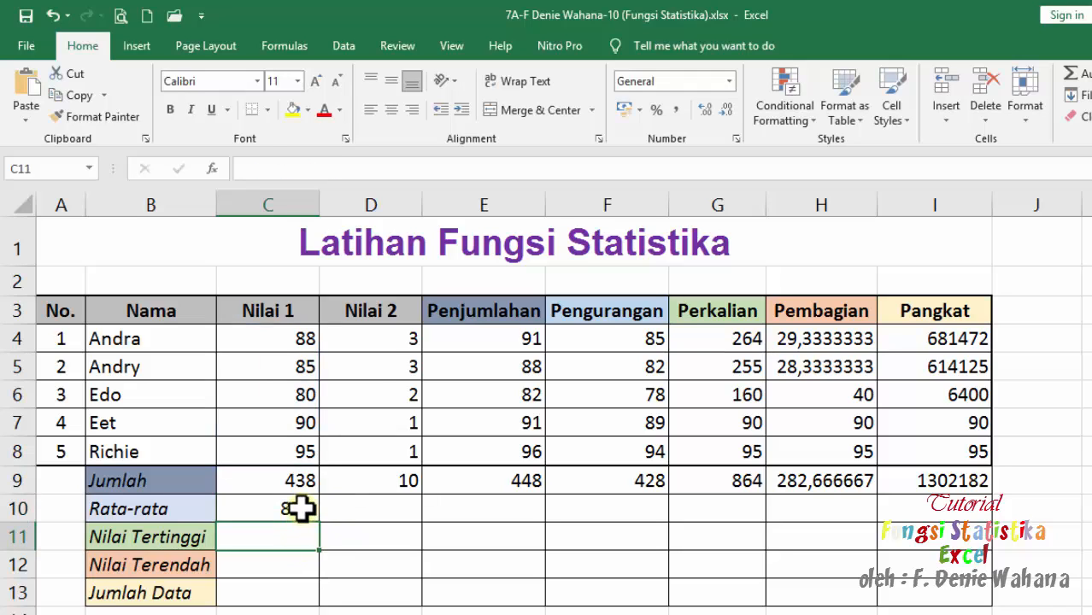
left_click(299, 509)
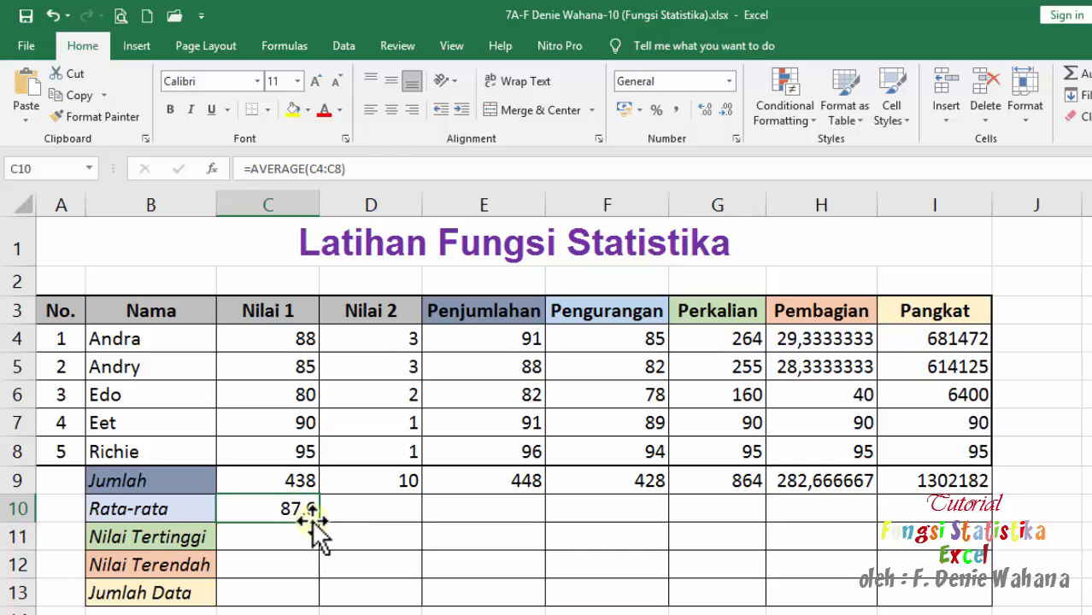
left_click_drag(316, 524, 974, 517)
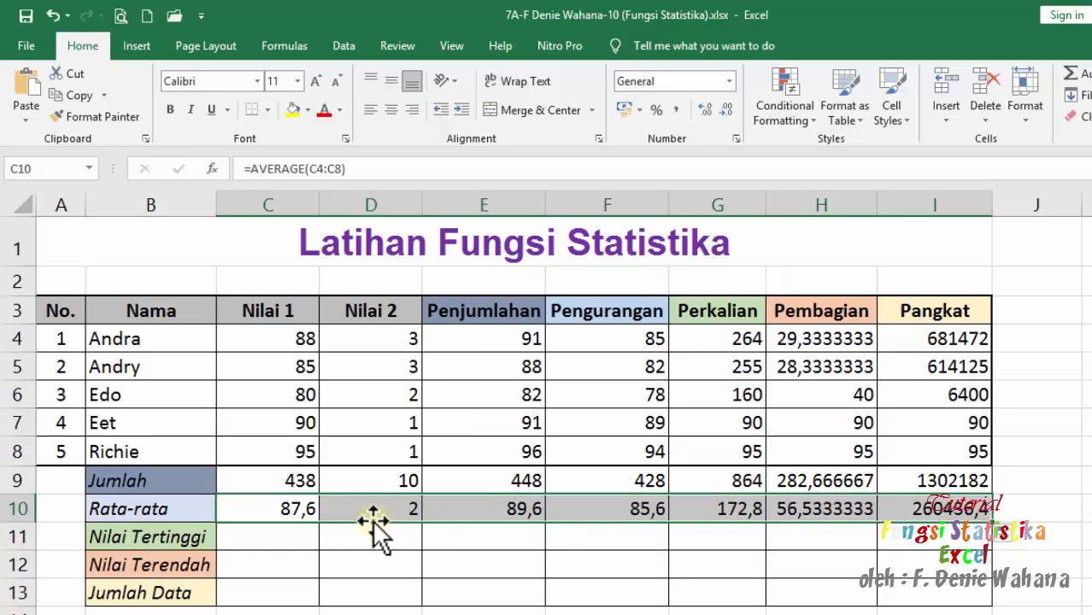
Step: Enter the formula =MAX(C4:C8) in C11 to get the highest Nilai 1 score in the Nilai Tertinggi row
left_click(285, 538)
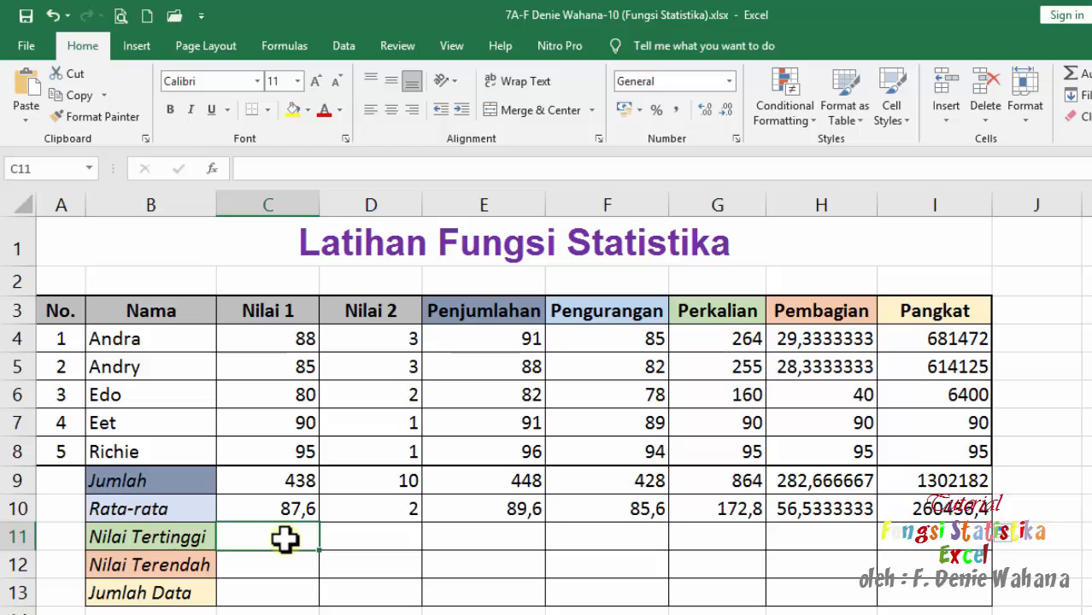
type("=m")
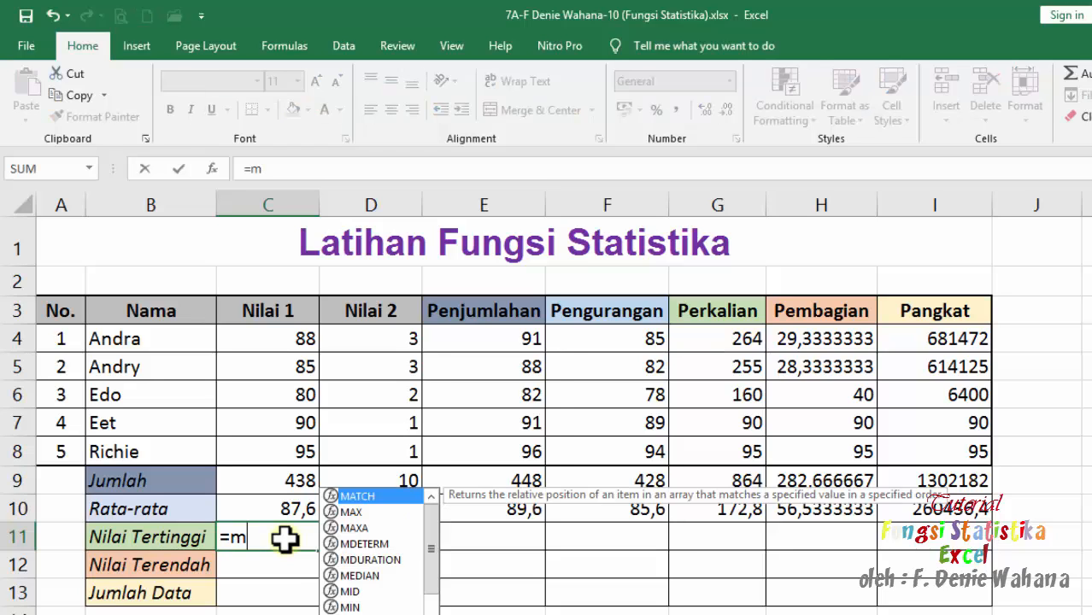
type("ax")
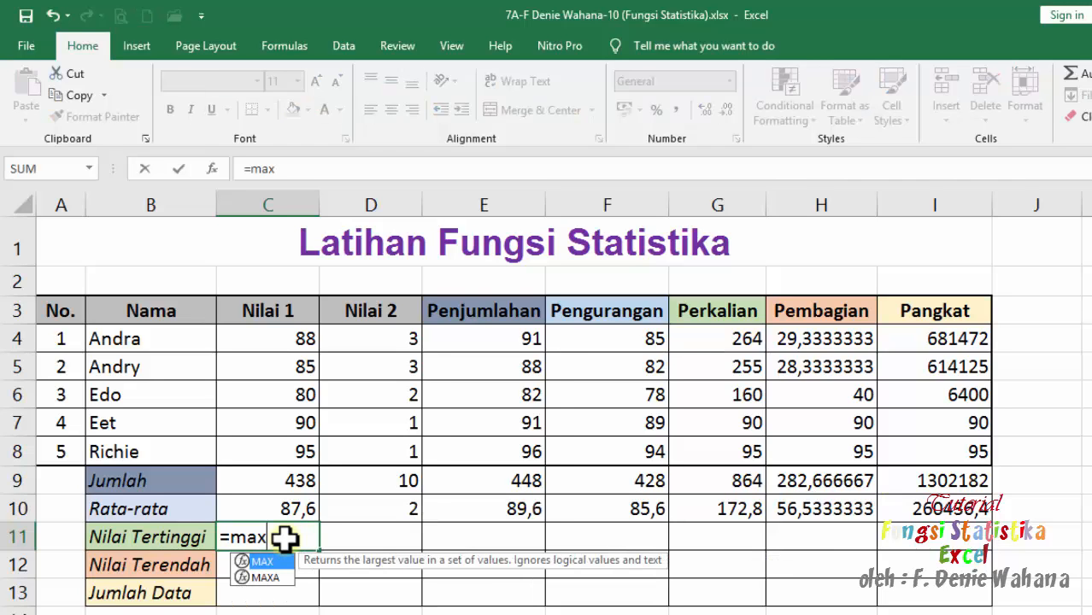
type("(")
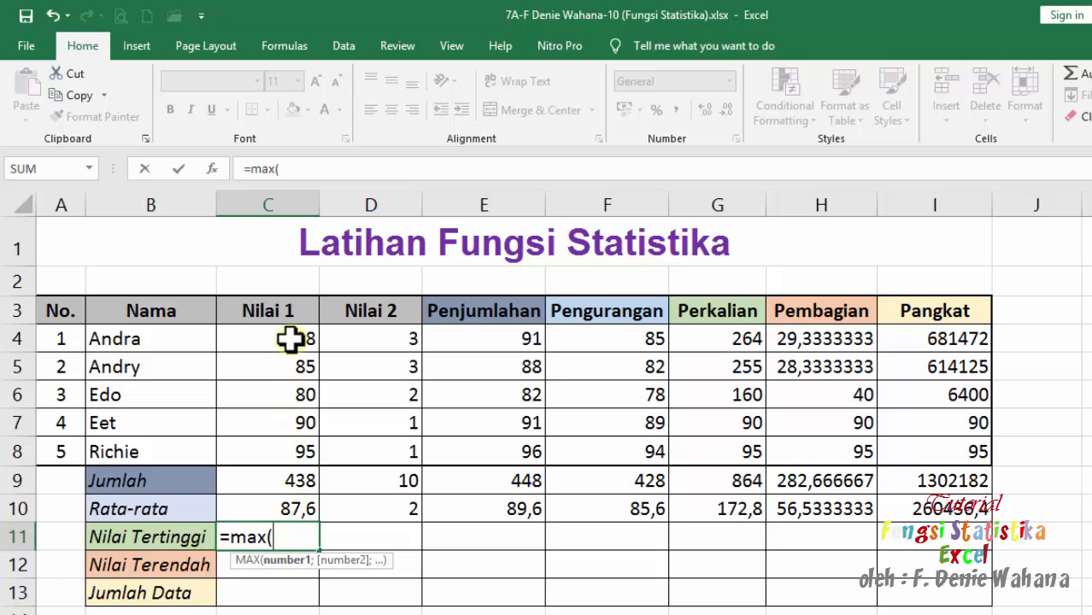
left_click_drag(291, 339, 285, 453)
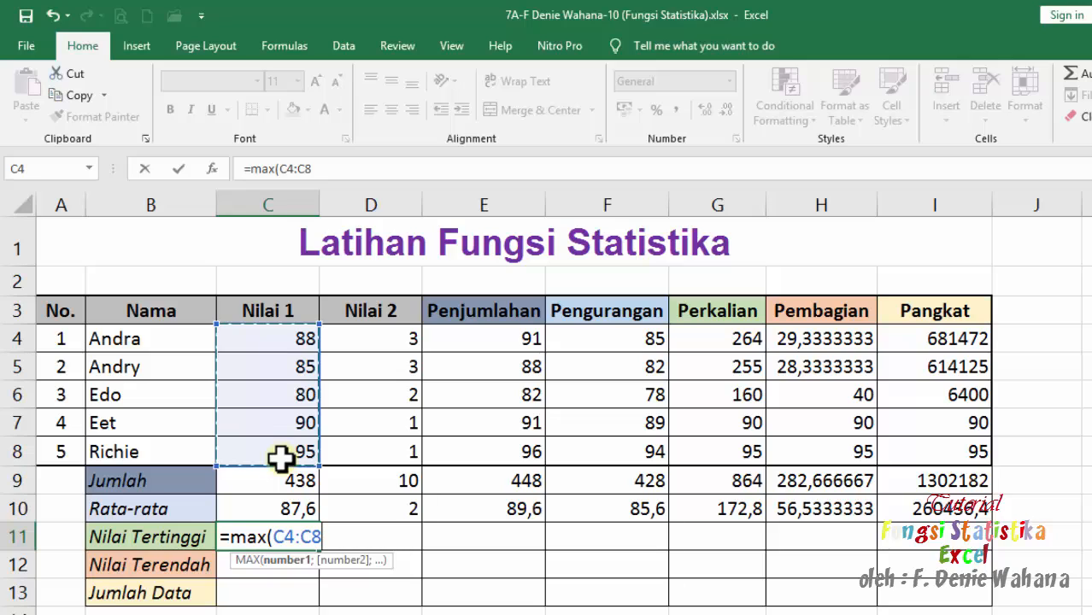
type(")")
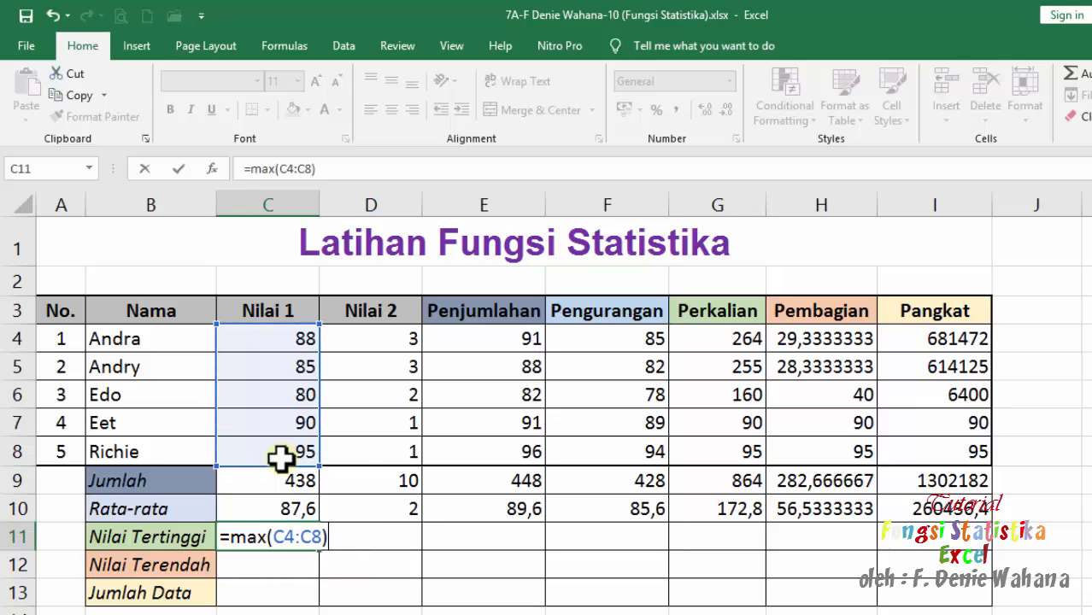
key("Return")
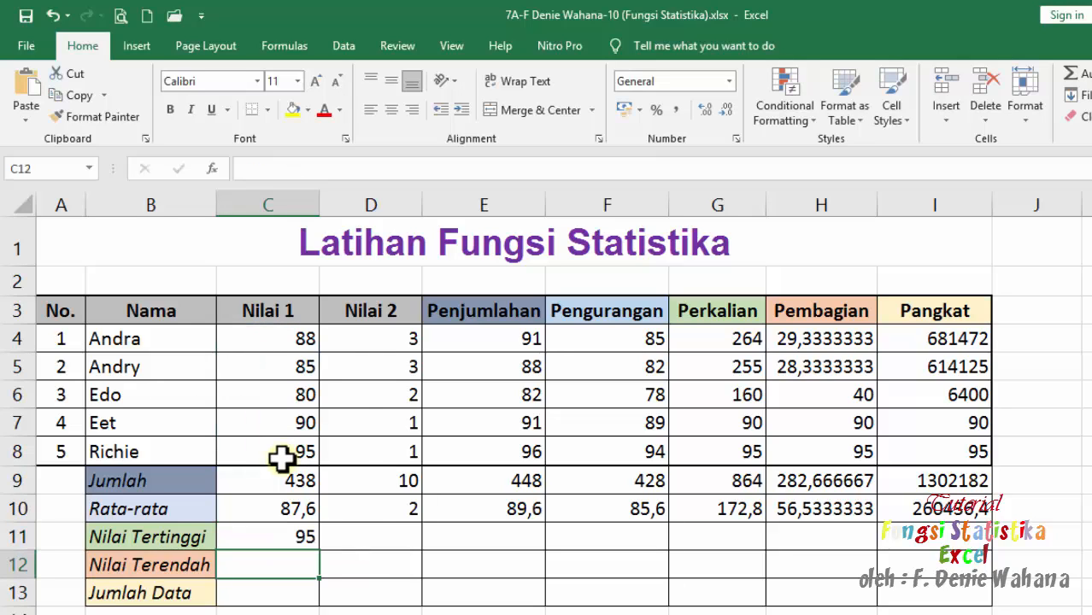
Step: Copy the Nilai Tertinggi formula from C11 and paste it into D11:I11 using Paste Special with the All option
left_click(290, 536)
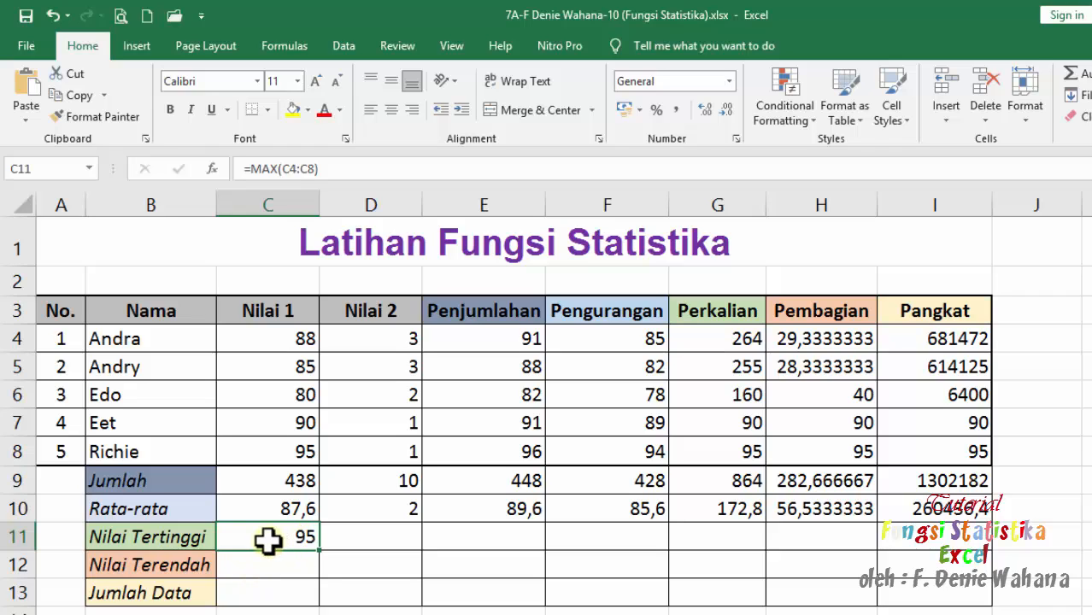
right_click(274, 540)
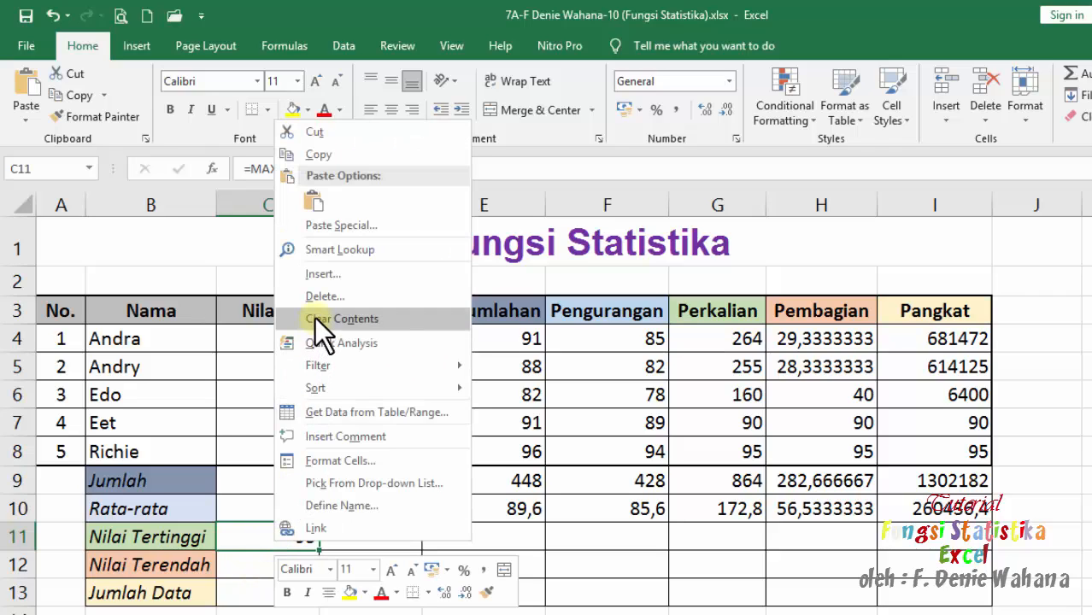
left_click(328, 149)
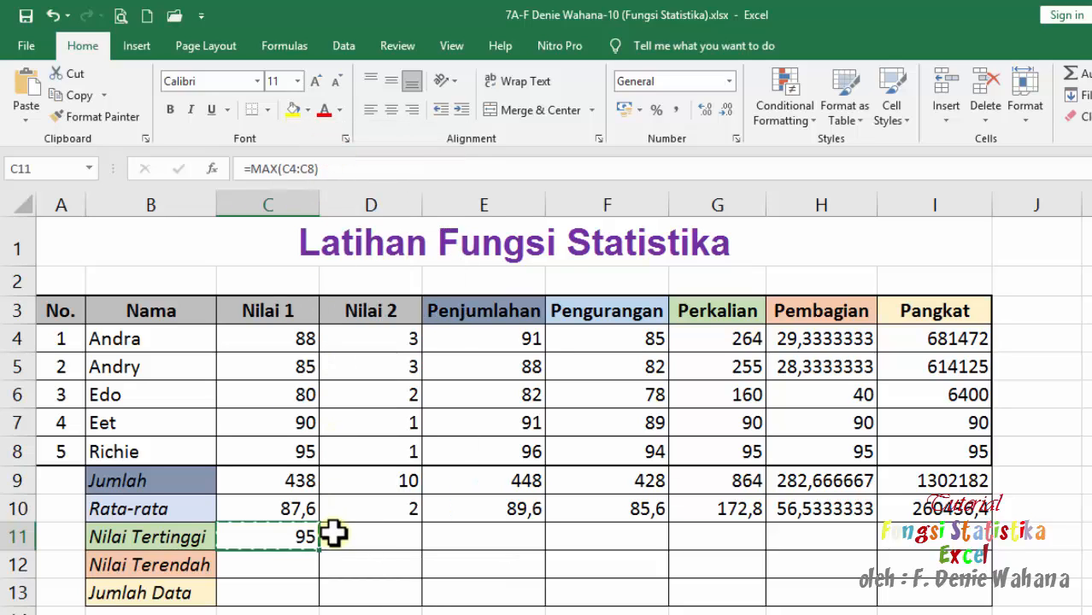
left_click_drag(333, 534, 915, 531)
right_click(916, 533)
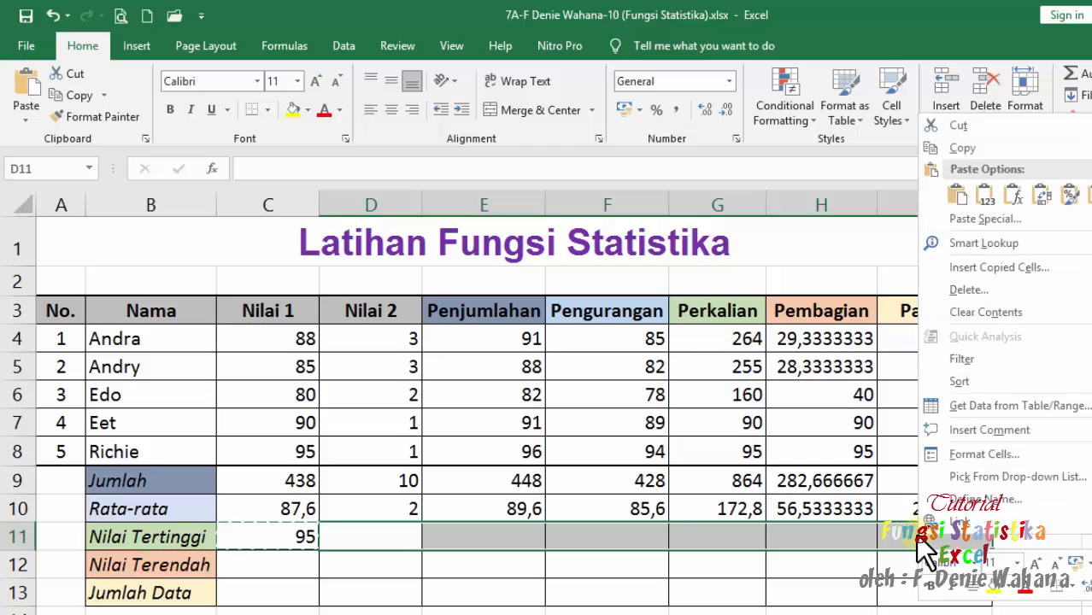
left_click(960, 219)
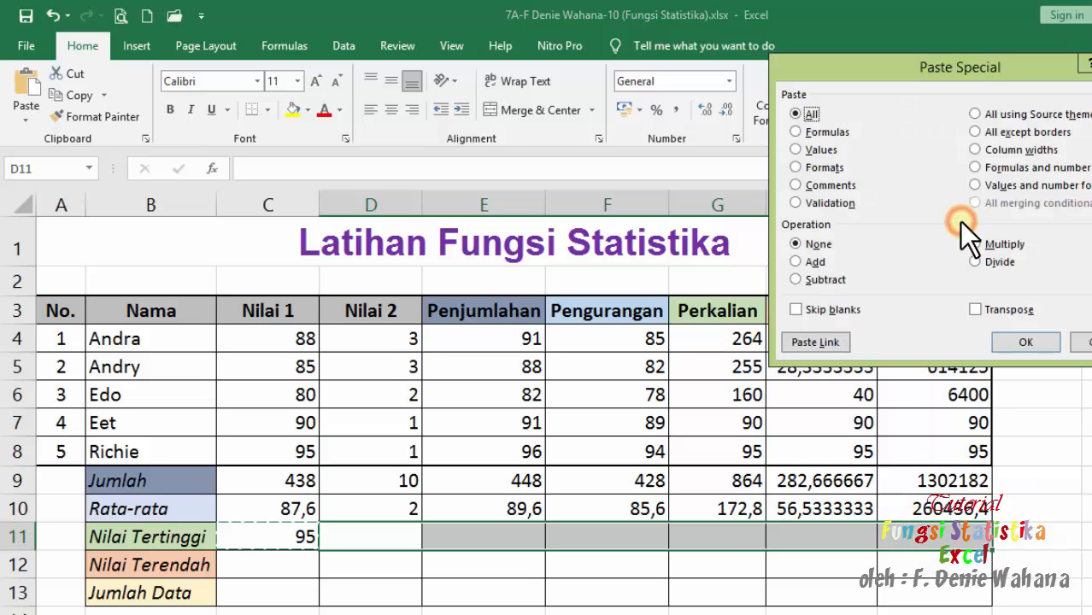
left_click(1007, 342)
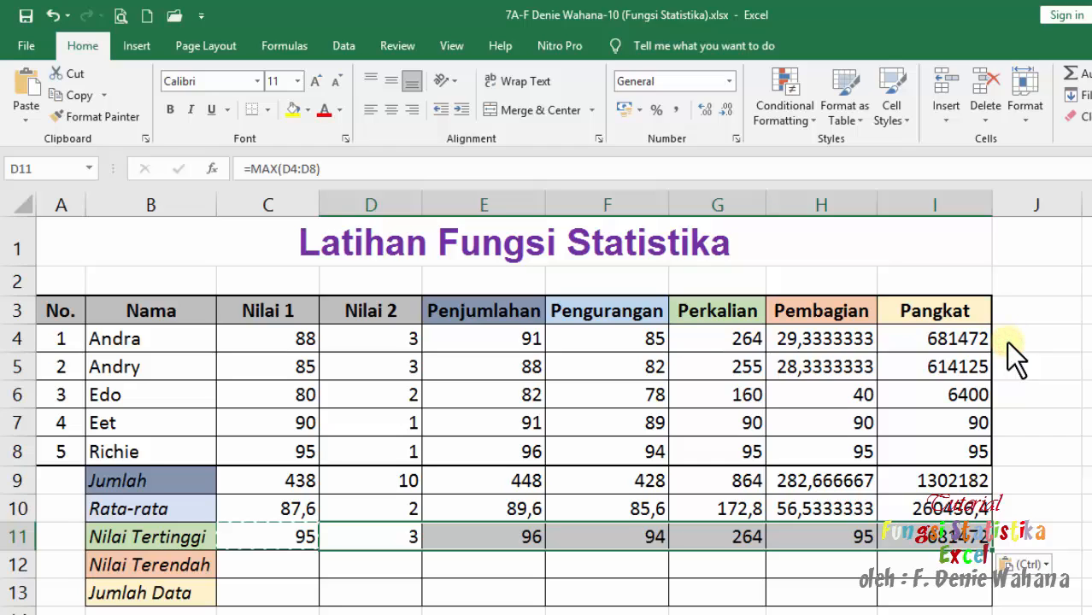
left_click(300, 538)
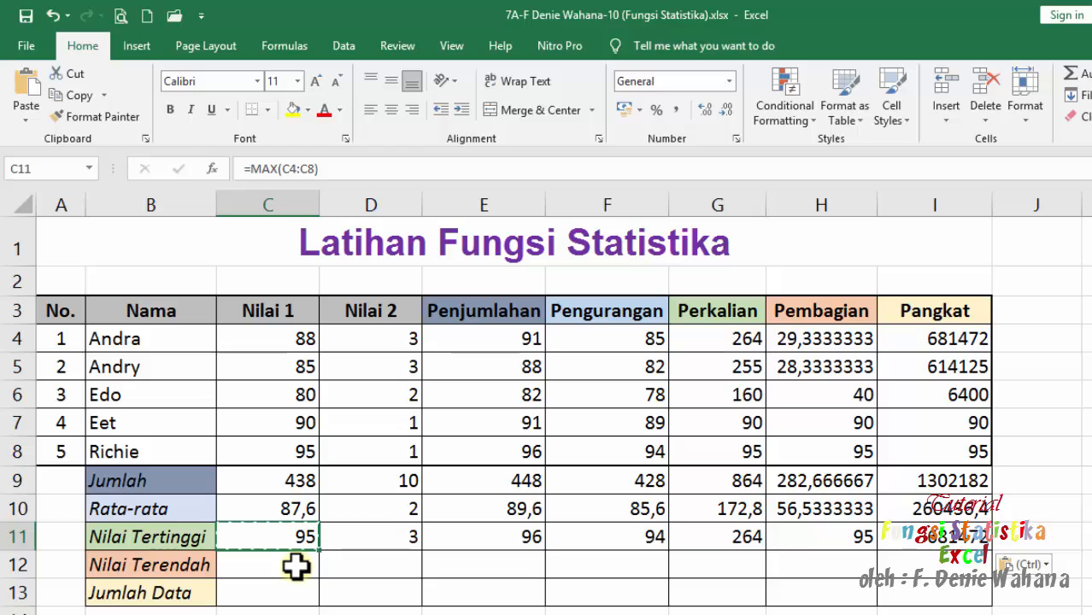
Step: Enter =MIN(C4:C8) in C12 of the Nilai Terendah row and fill it across to I12
left_click(296, 565)
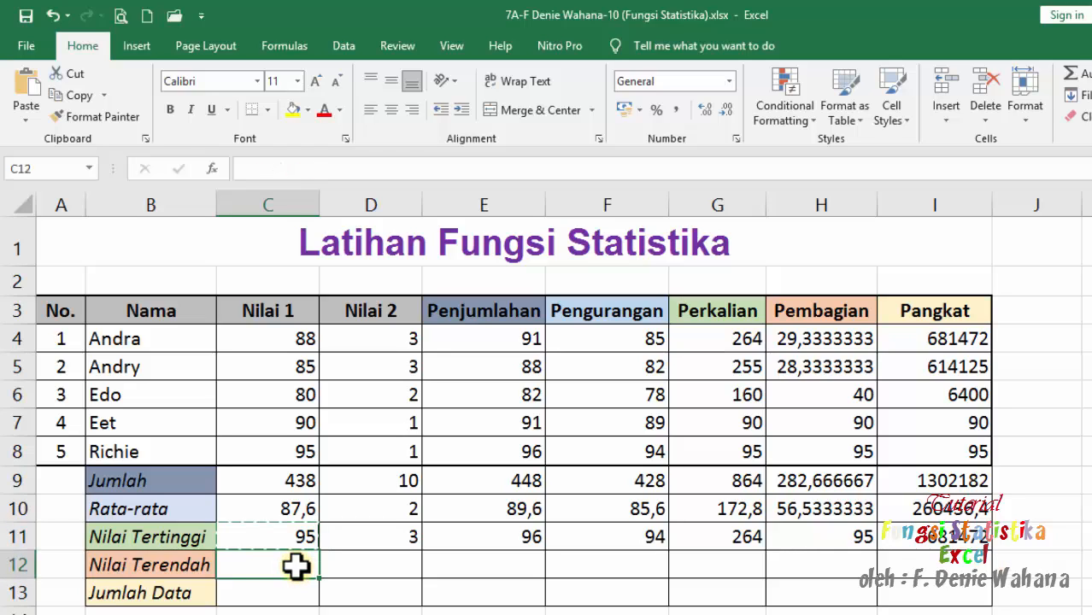
type("=min")
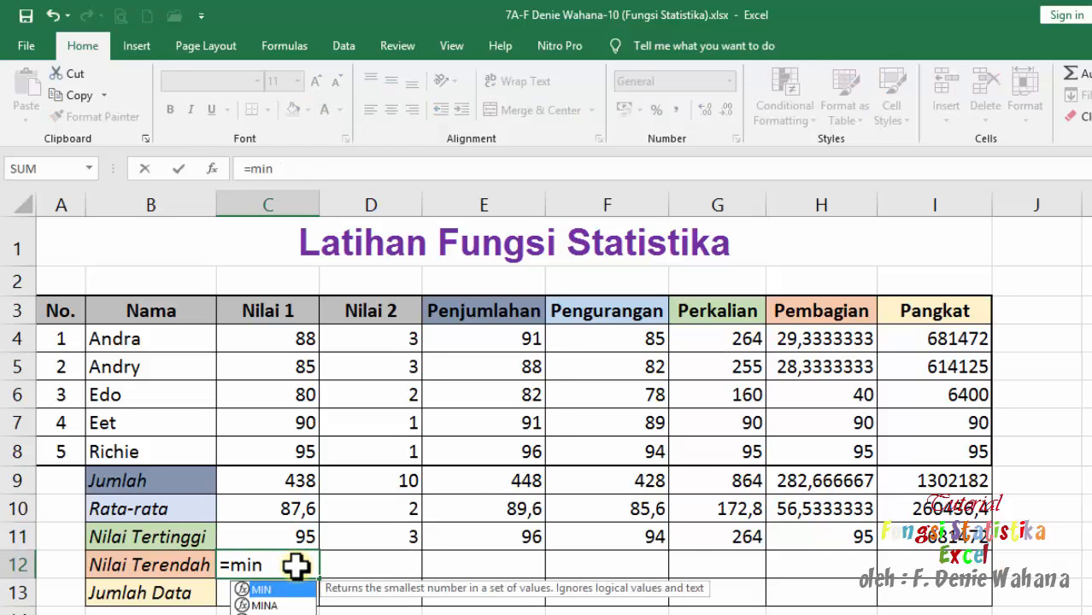
type("(")
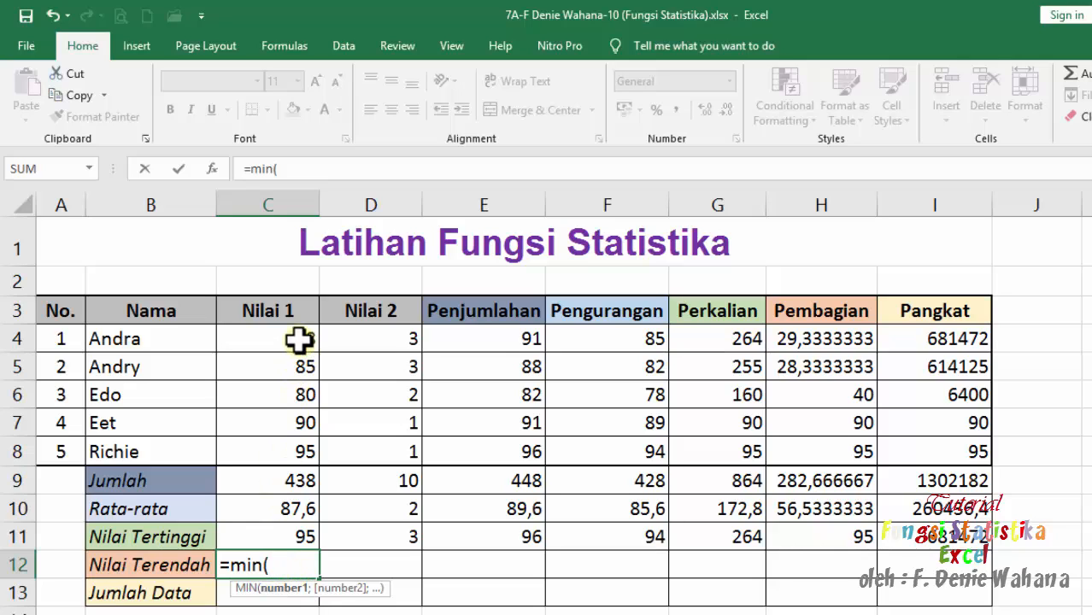
left_click_drag(299, 340, 292, 444)
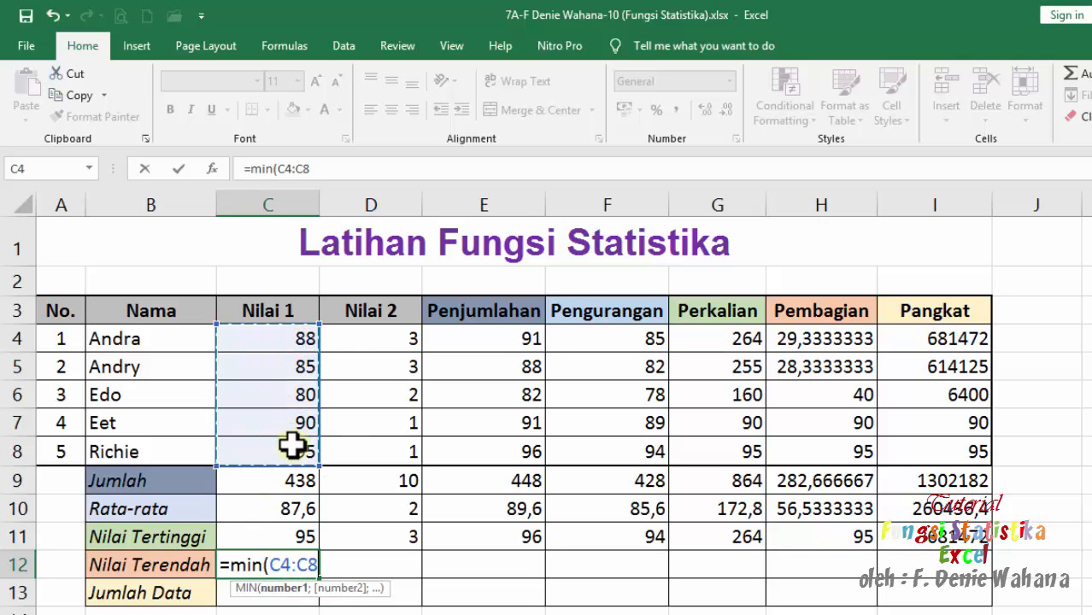
type(")")
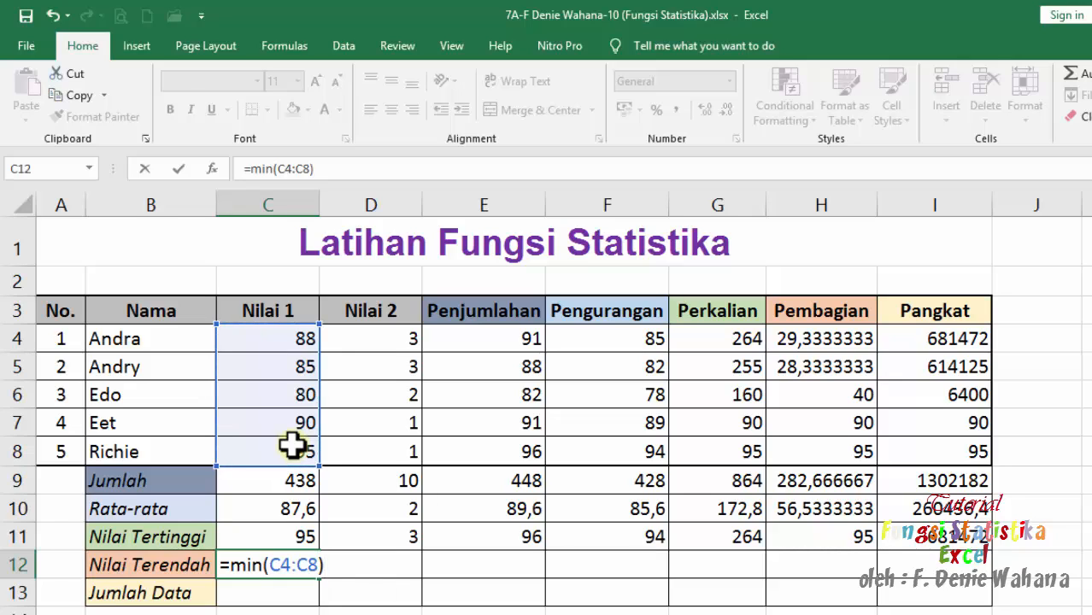
key("Return")
left_click(286, 565)
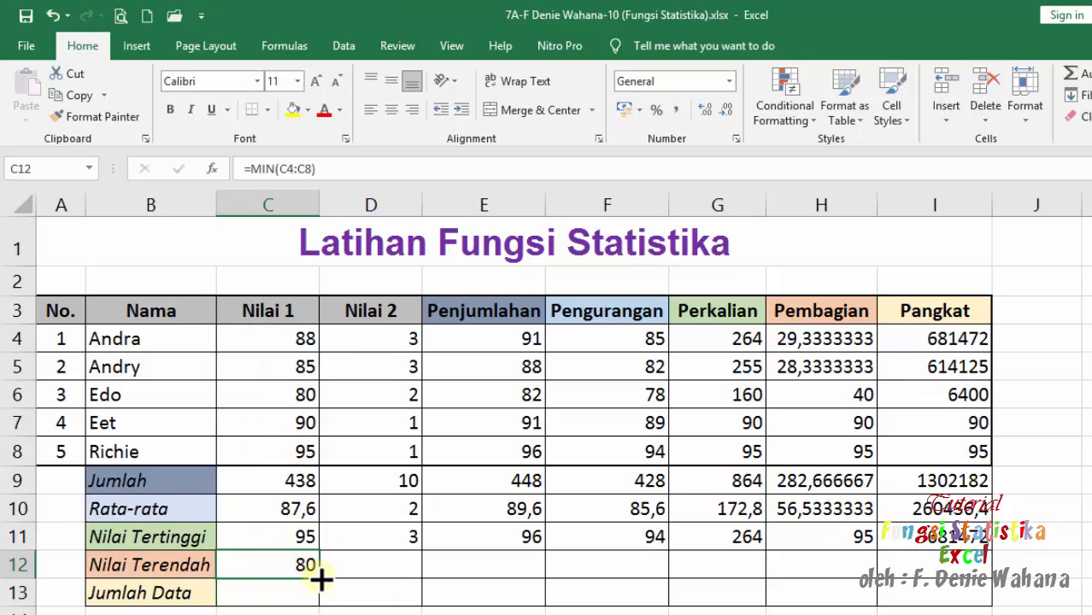
left_click_drag(321, 579, 966, 588)
Step: Enter =COUNT(C4:C8) in C13 of the Jumlah Data row and fill it across to I13
left_click(287, 596)
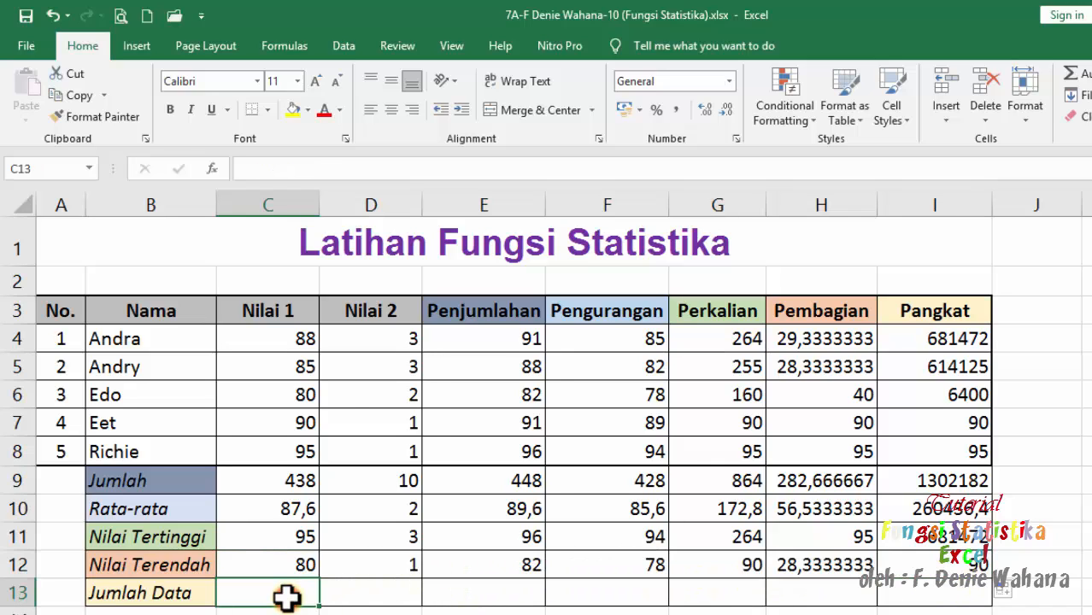
type("=")
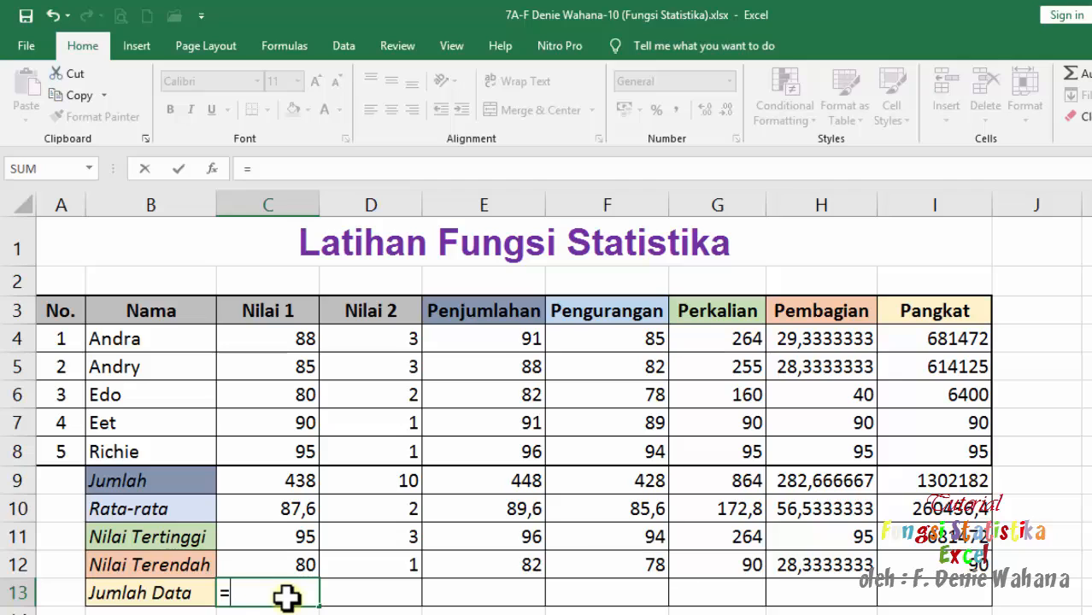
type("count(")
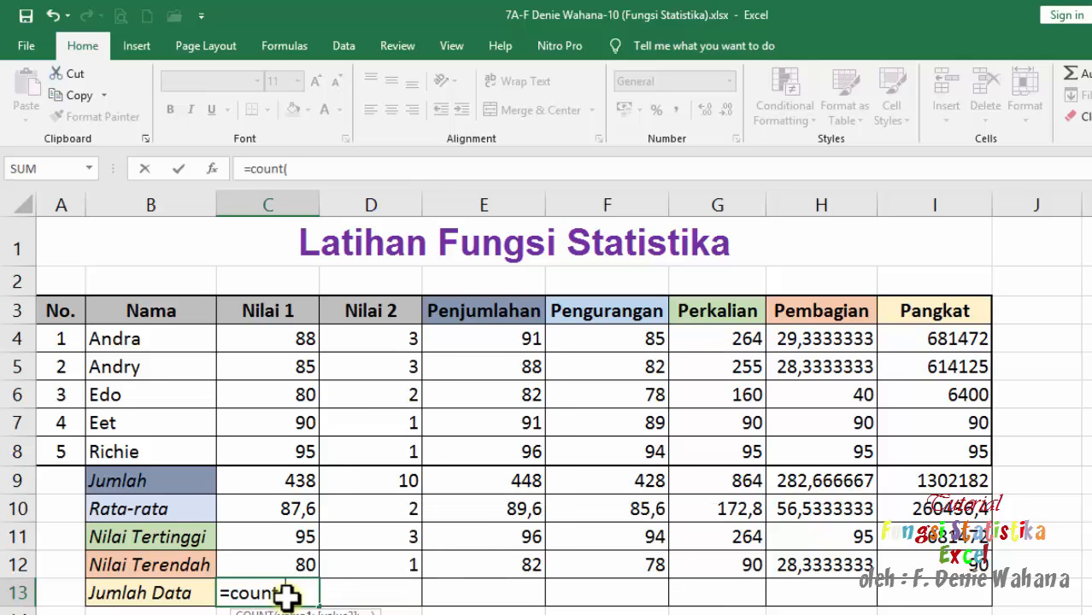
left_click_drag(274, 339, 274, 453)
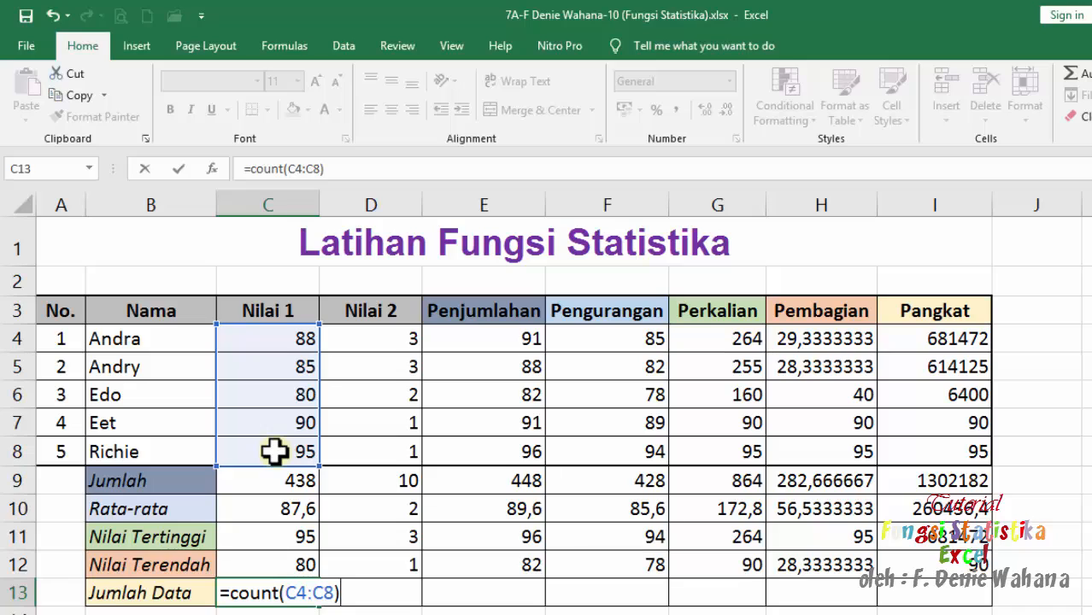
key("Return")
left_click(283, 589)
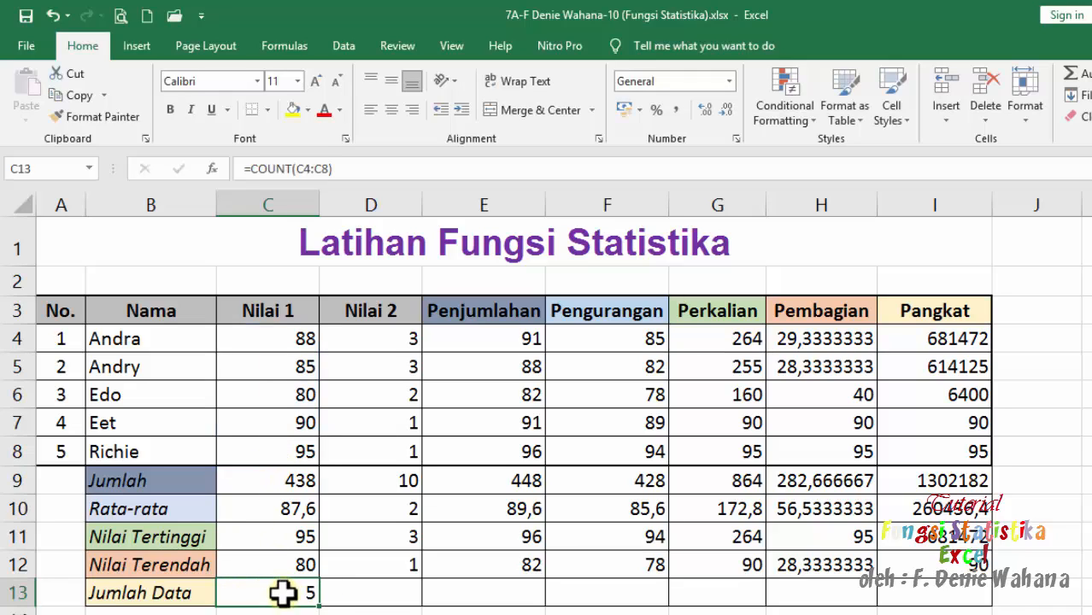
left_click_drag(316, 604, 974, 595)
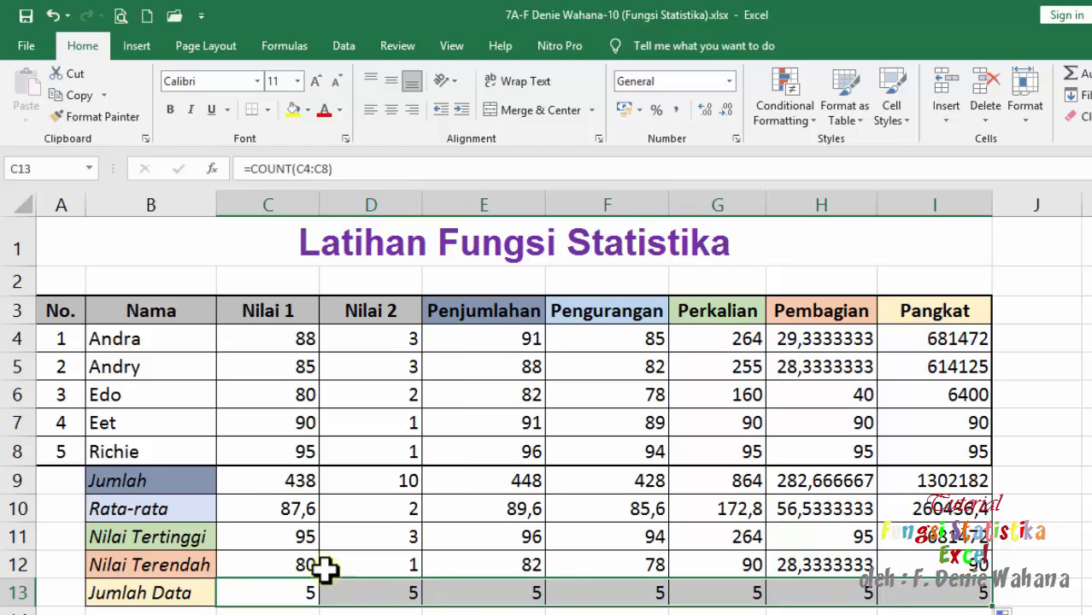
Step: Clear the total formulas in C9:I9 of the Jumlah row
left_click(285, 485)
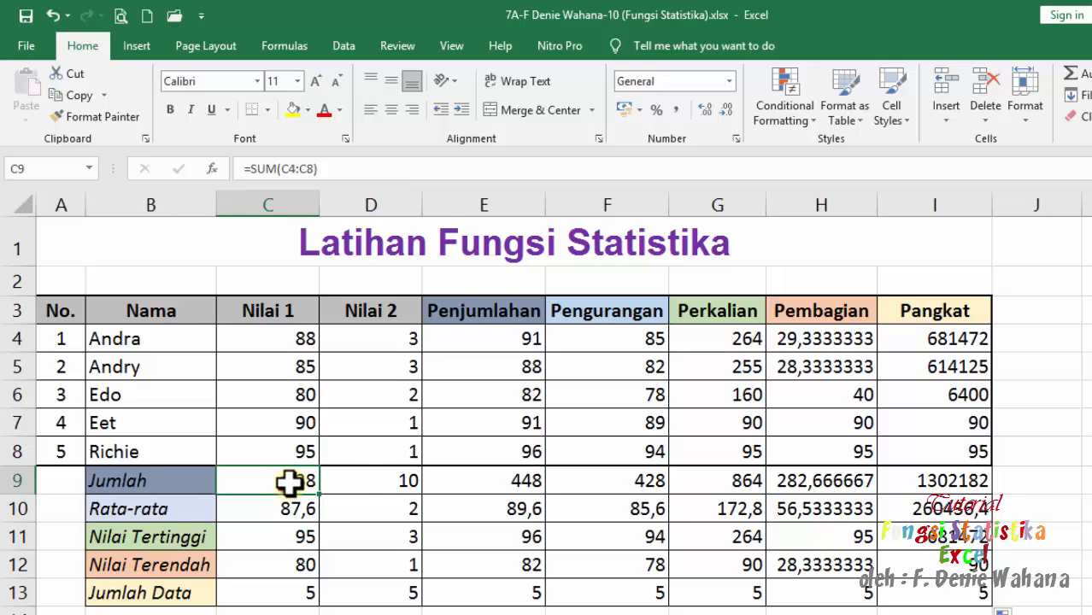
left_click_drag(285, 484, 917, 471)
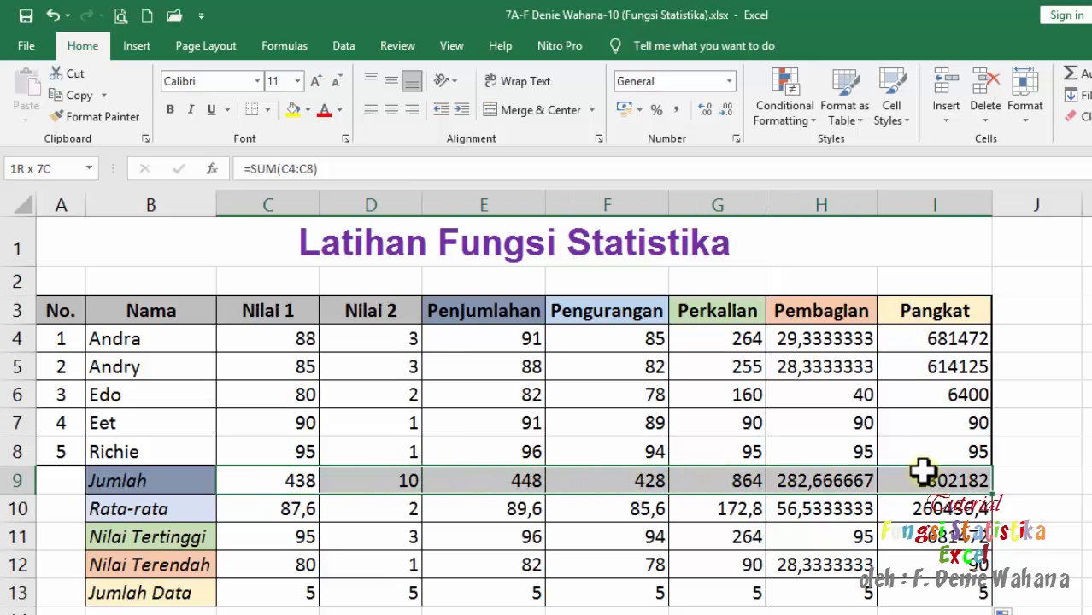
key("Delete")
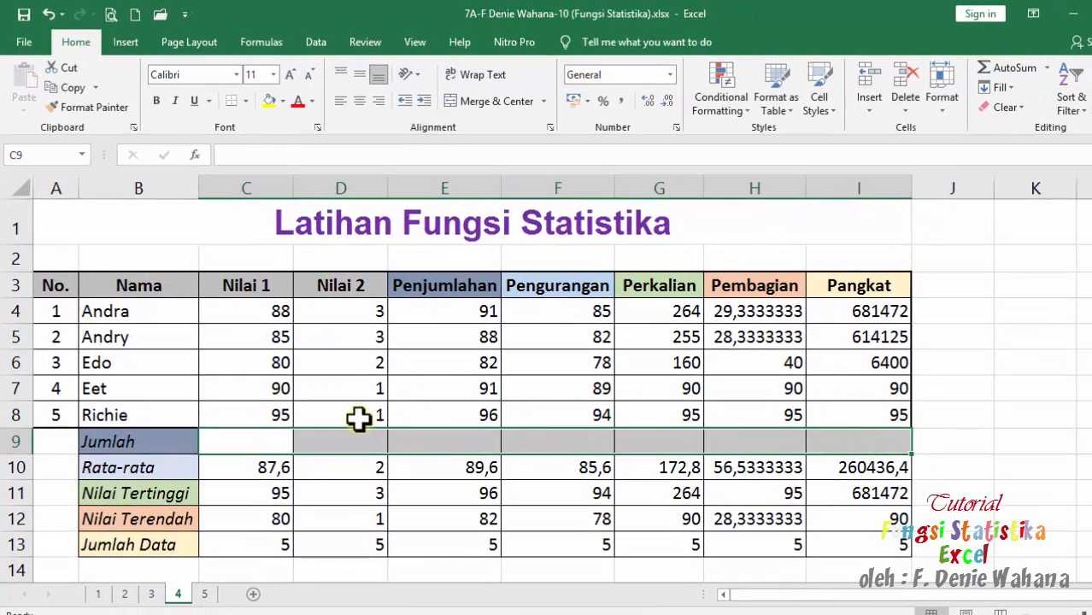
Step: Insert an AutoSum total of C4:C8 in C9 of the Jumlah row and fill it across to I9
left_click(283, 438)
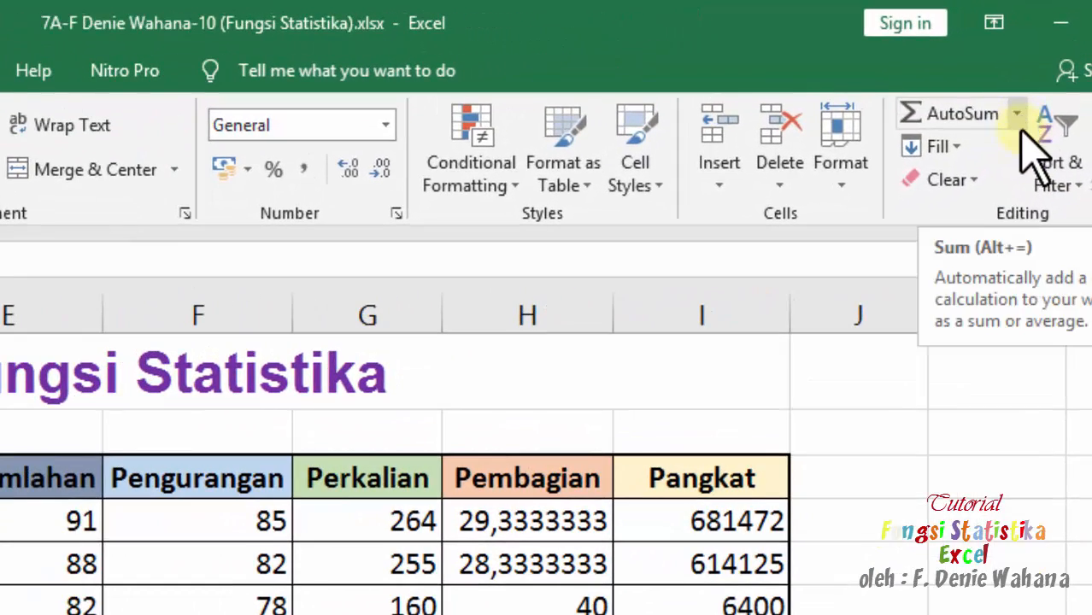
left_click(1018, 114)
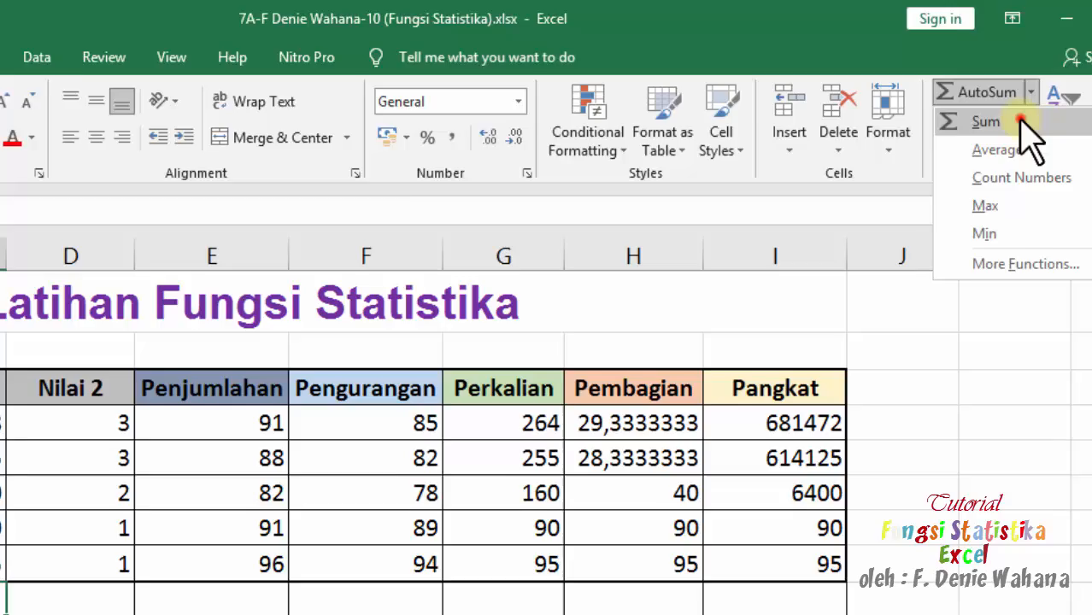
left_click(1004, 150)
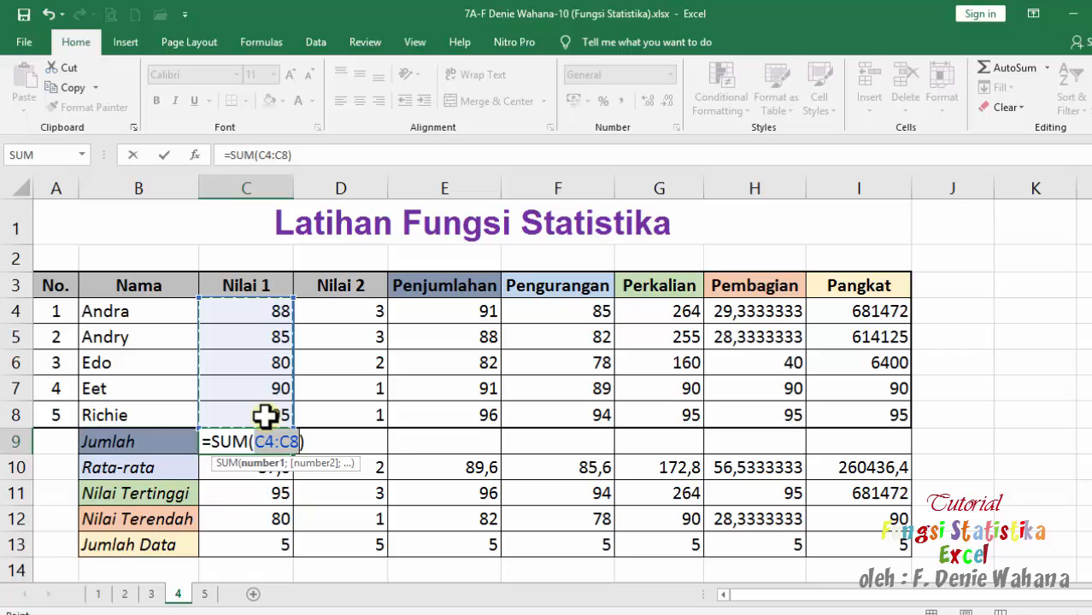
left_click_drag(263, 311, 257, 411)
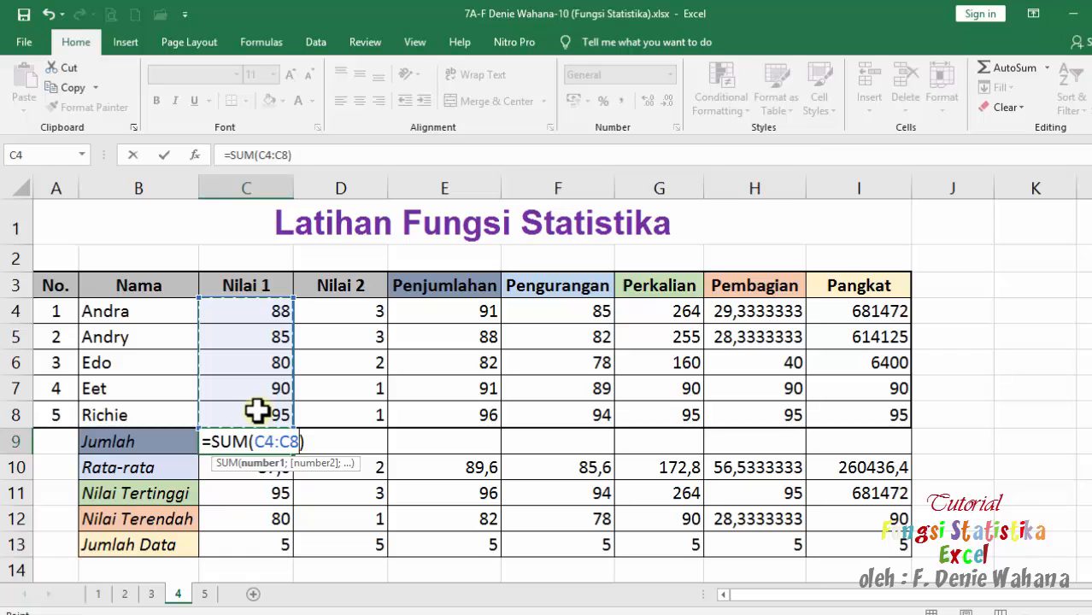
key("Return")
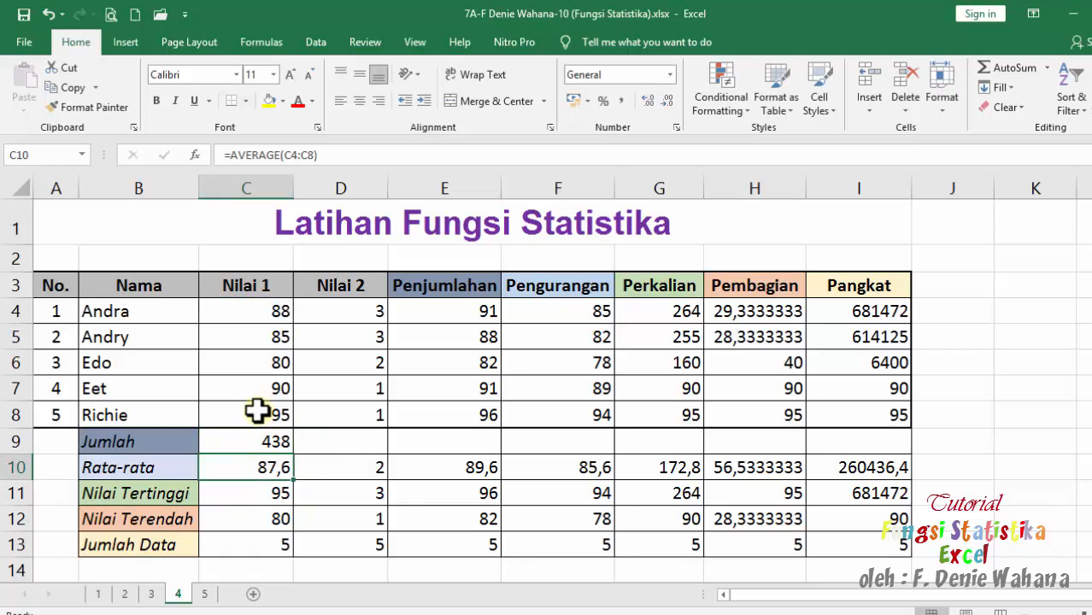
left_click(280, 443)
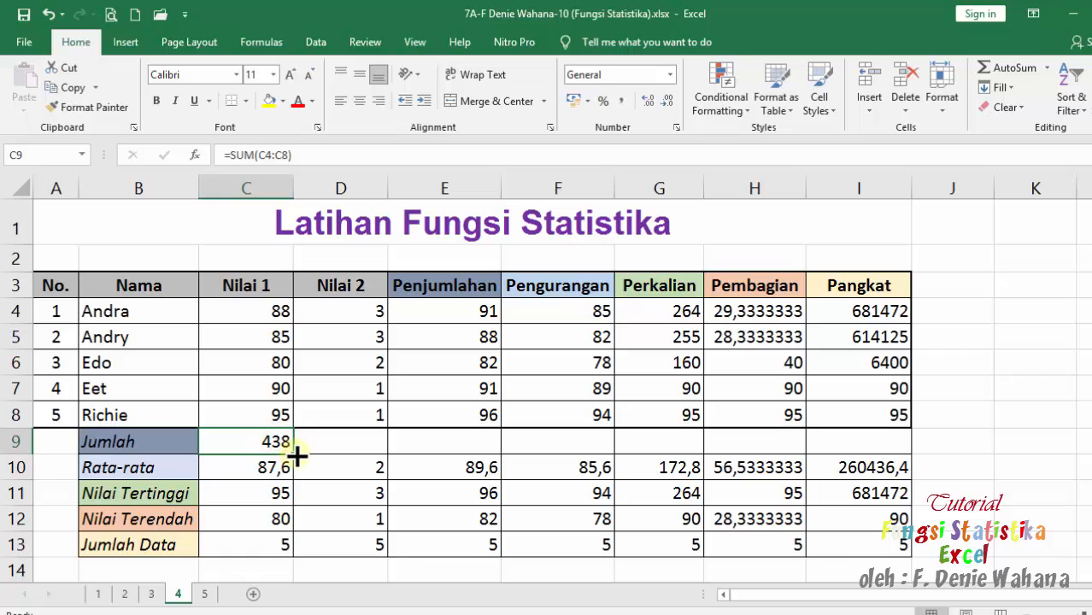
left_click_drag(290, 454, 824, 435)
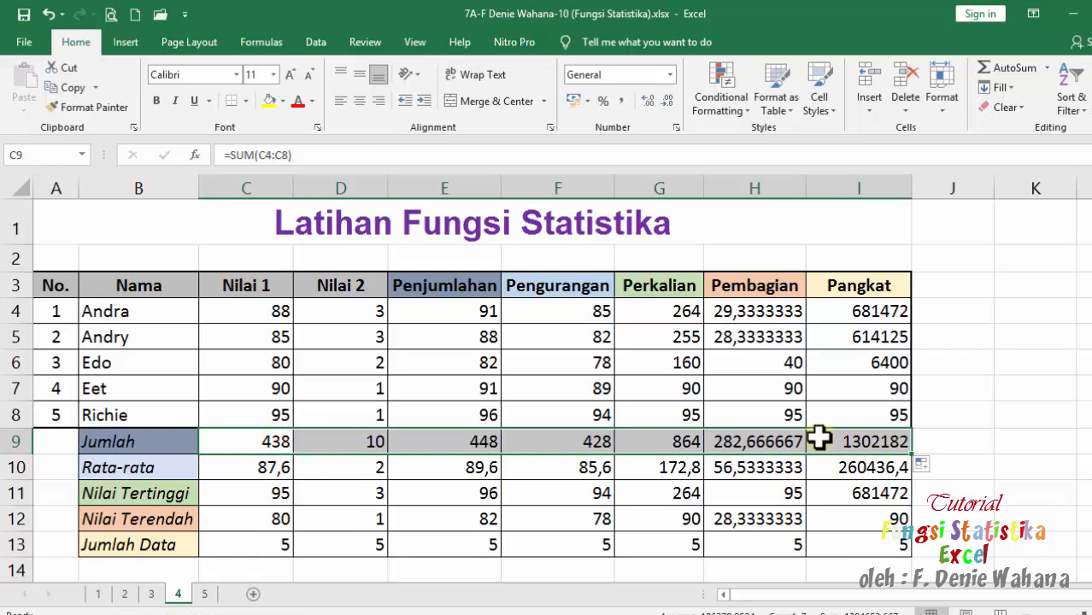
left_click(268, 472)
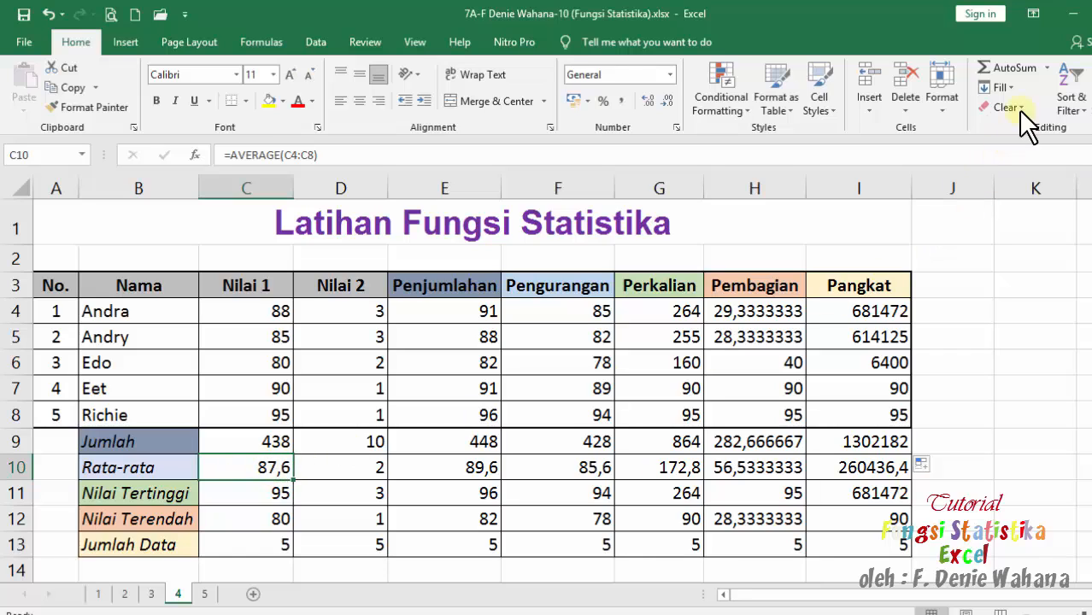
left_click(1048, 68)
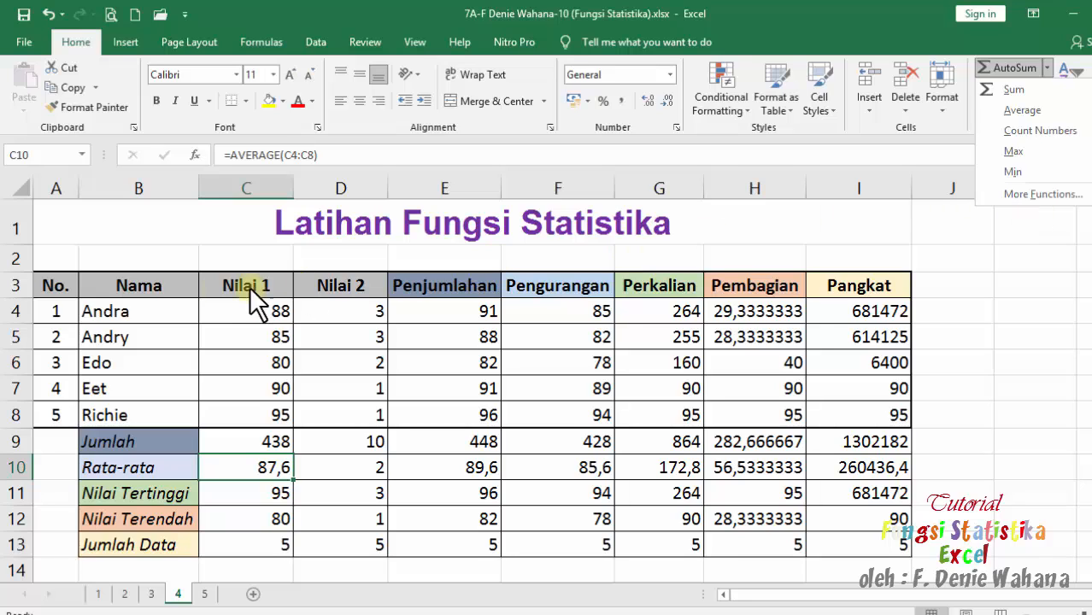
left_click(148, 220)
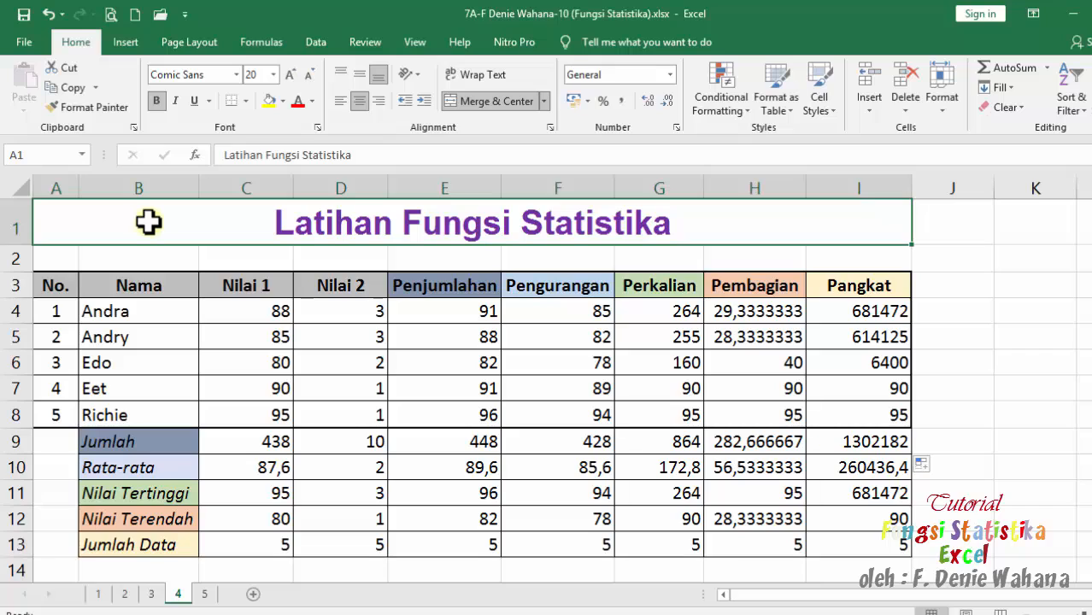